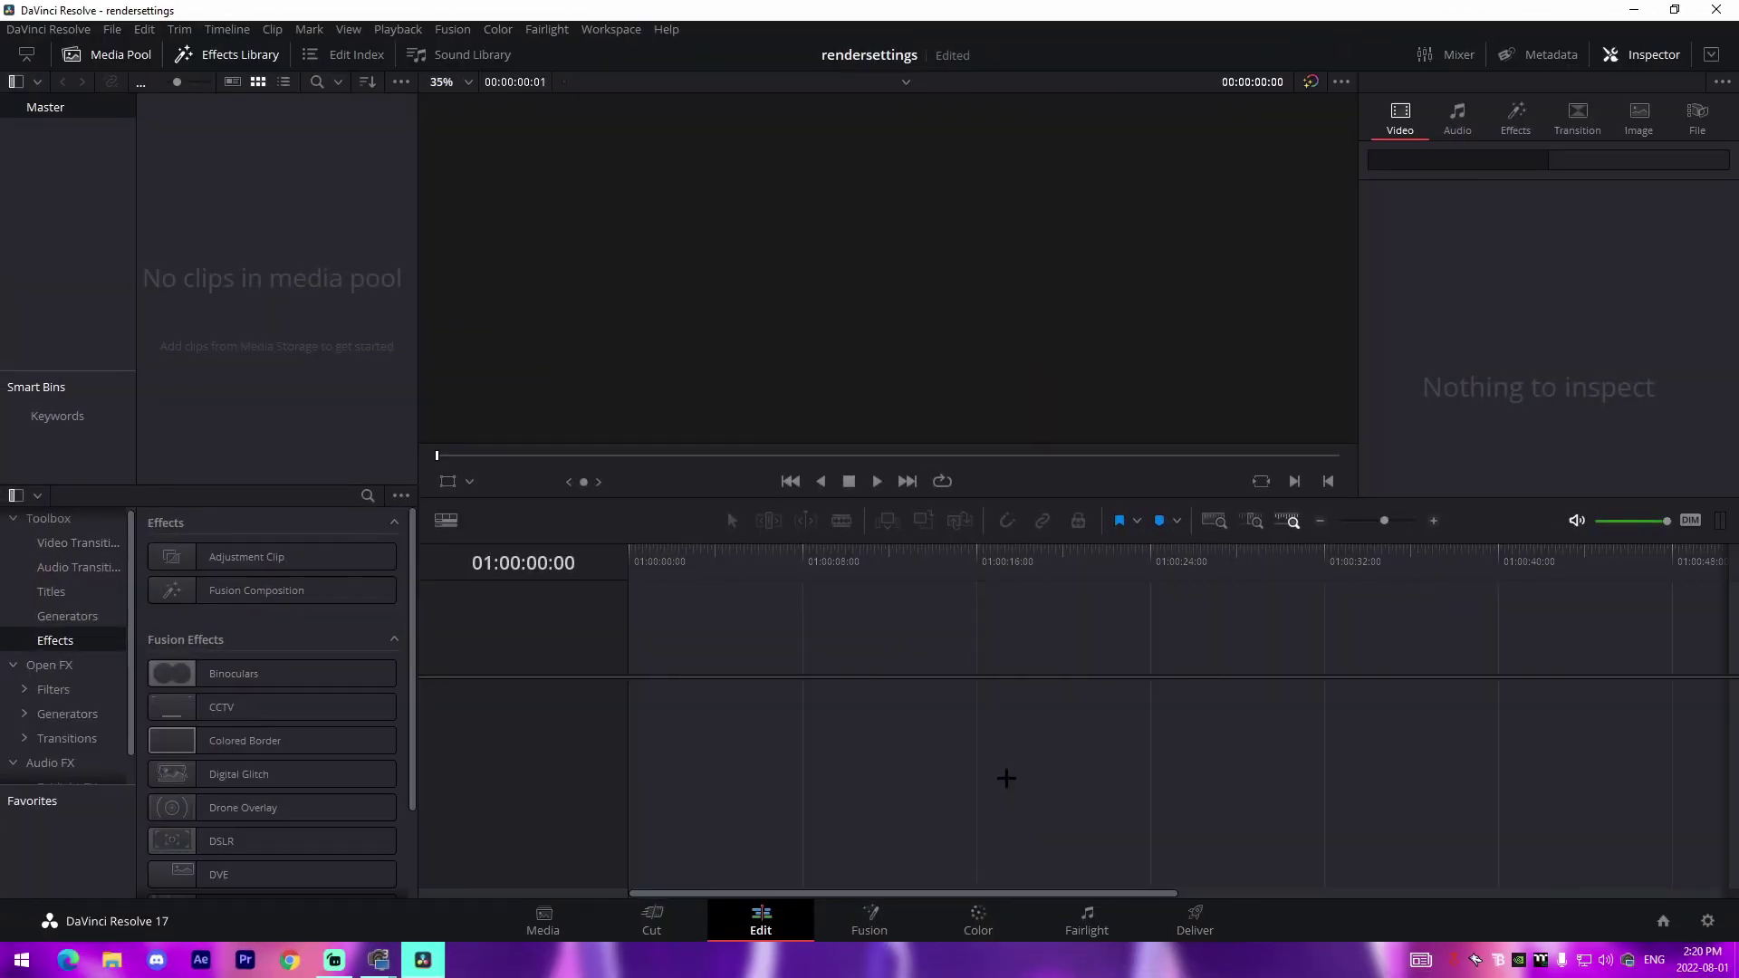
# Step: Search Edge for 'davinci resolve download', open the Blackmagic DaVinci Resolve 18 page, then close Edge
pyautogui.press('super+1')
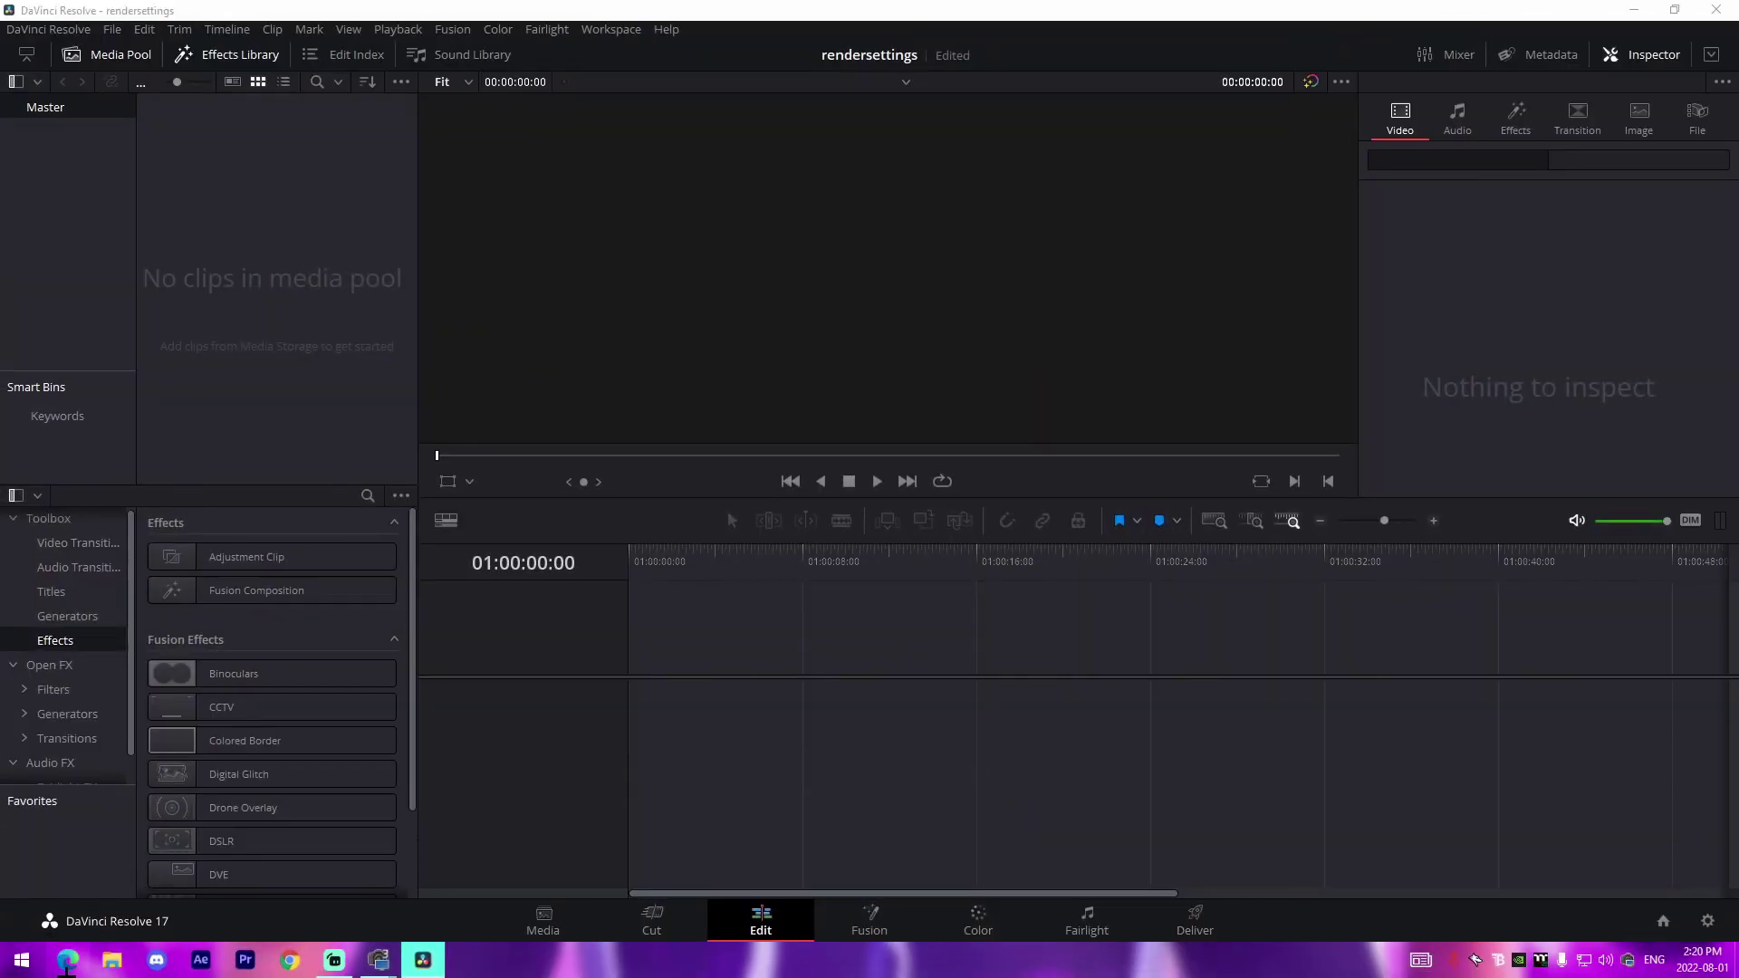
pyautogui.write('dav')
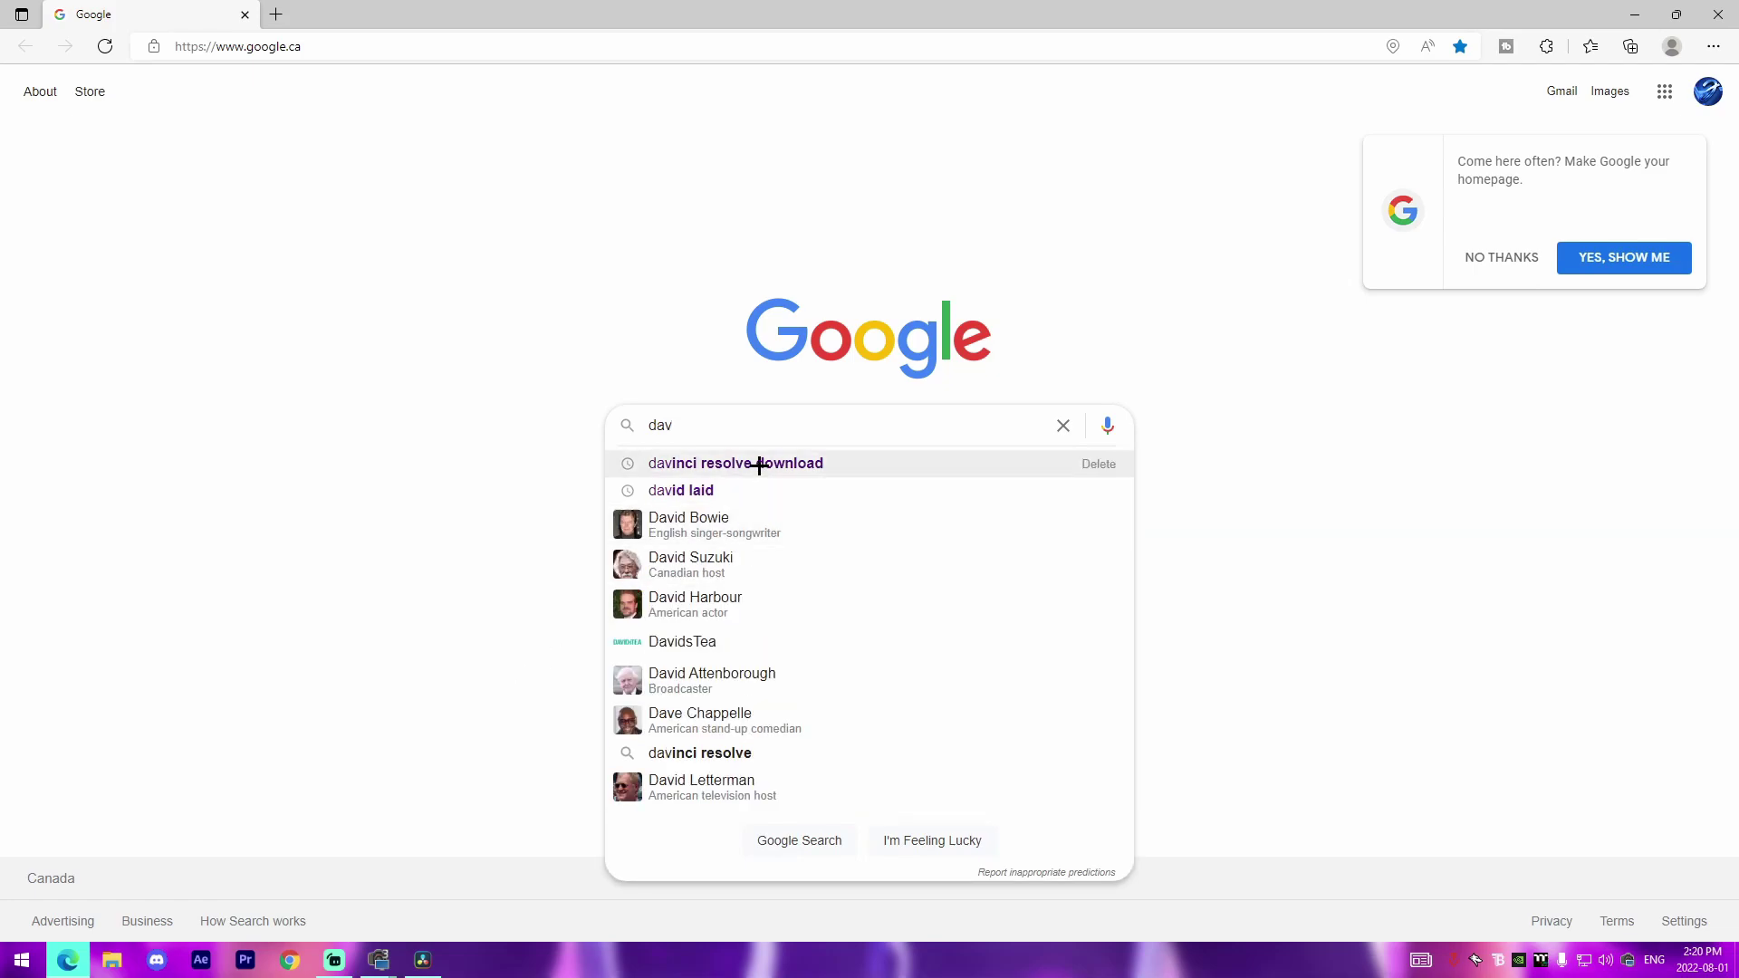
pyautogui.click(760, 463)
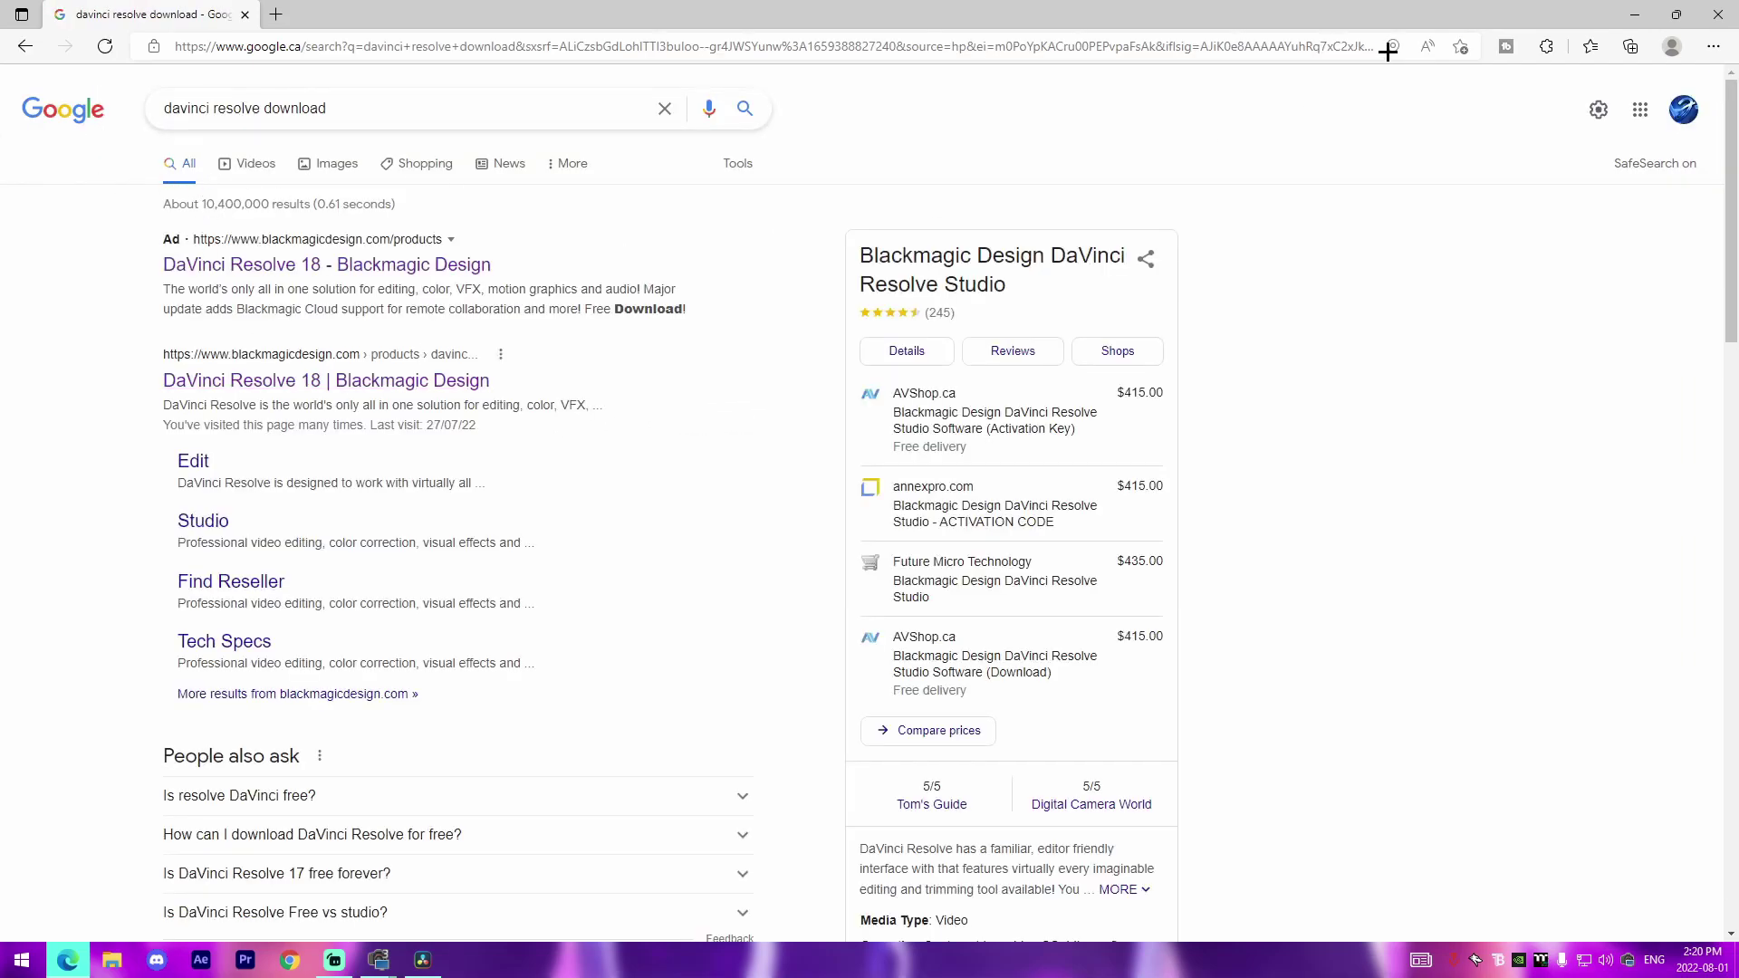
pyautogui.click(233, 380)
pyautogui.doubleClick(233, 404)
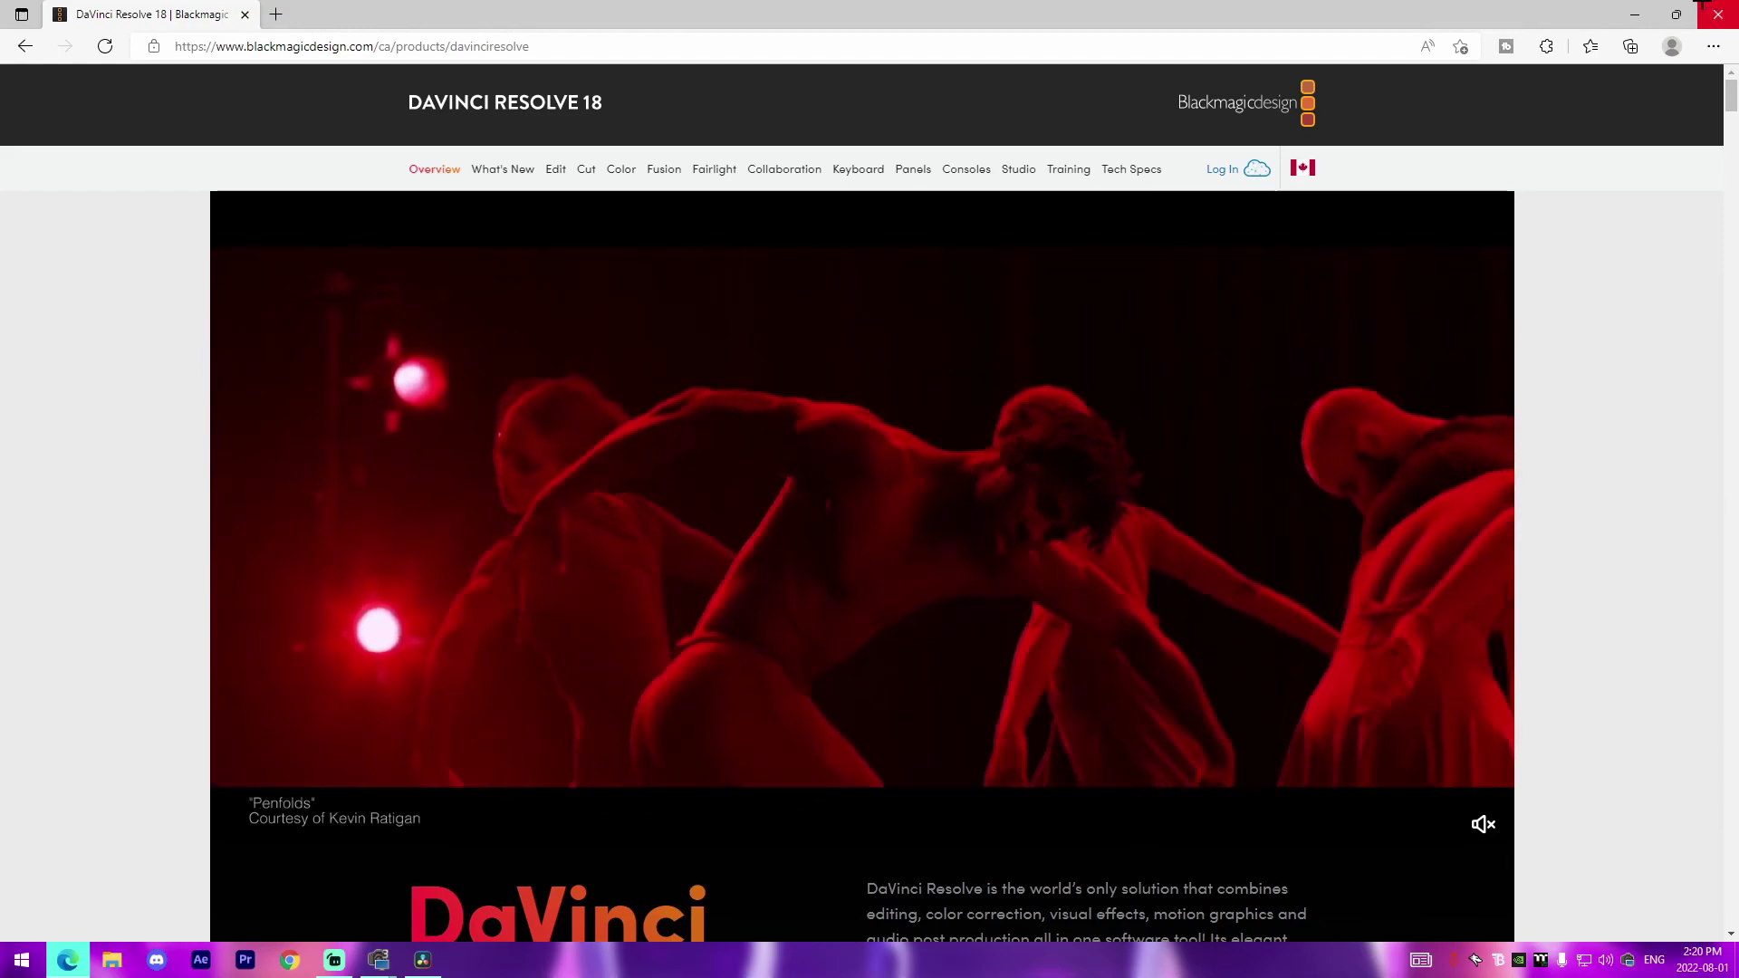
pyautogui.click(1718, 14)
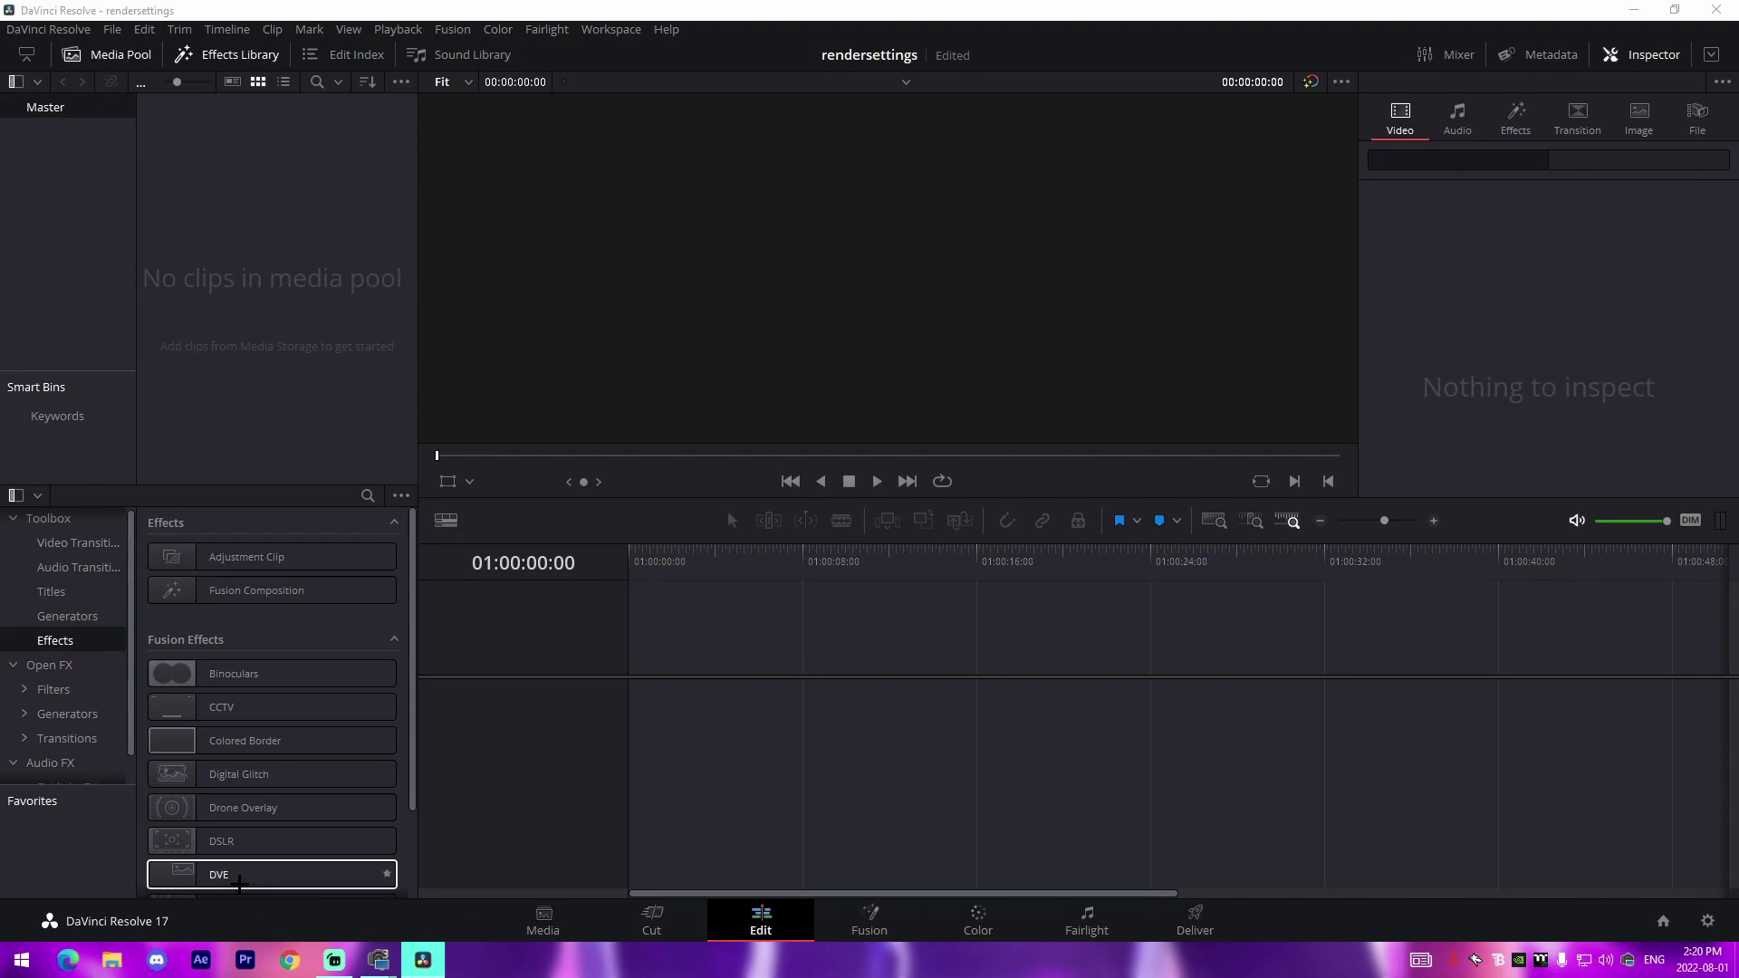
# Step: Drag 'clean ramp off, full box one pump.mp4' from PLUX NEW CLIPS into Timeline 1, adopting its frame rate
pyautogui.press('super+e')
pyautogui.click(617, 521)
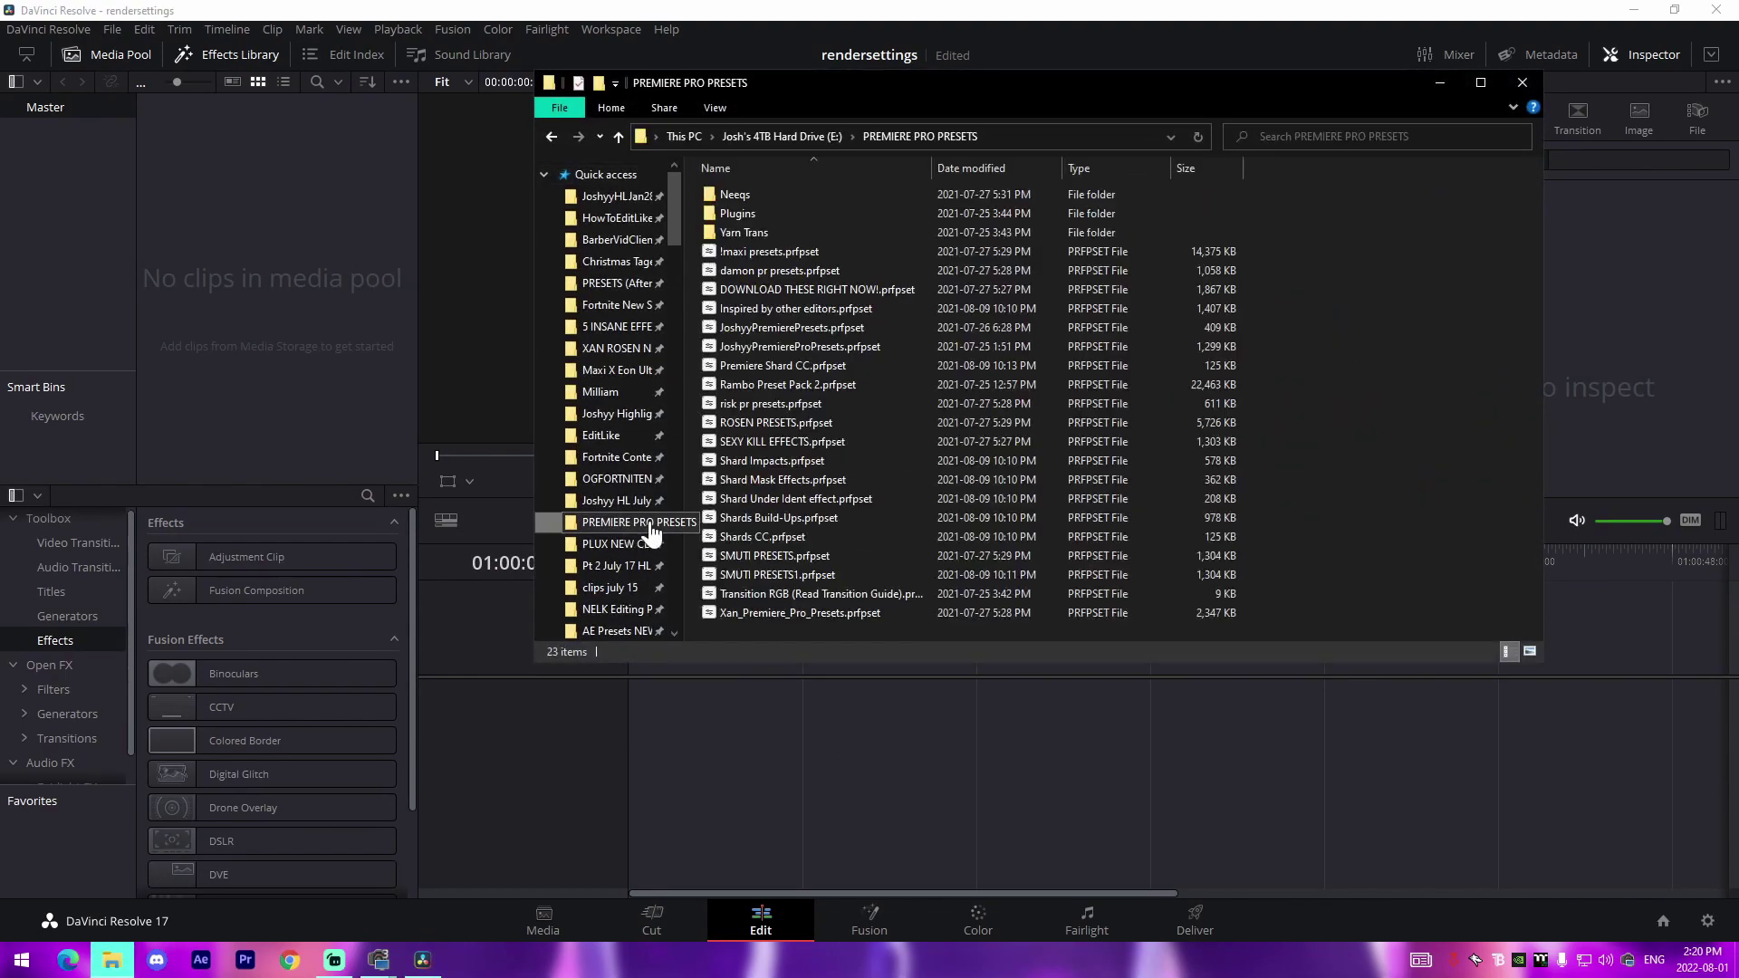
pyautogui.click(634, 543)
pyautogui.moveTo(601, 400); pyautogui.dragTo(638, 770)
pyautogui.click(1021, 574)
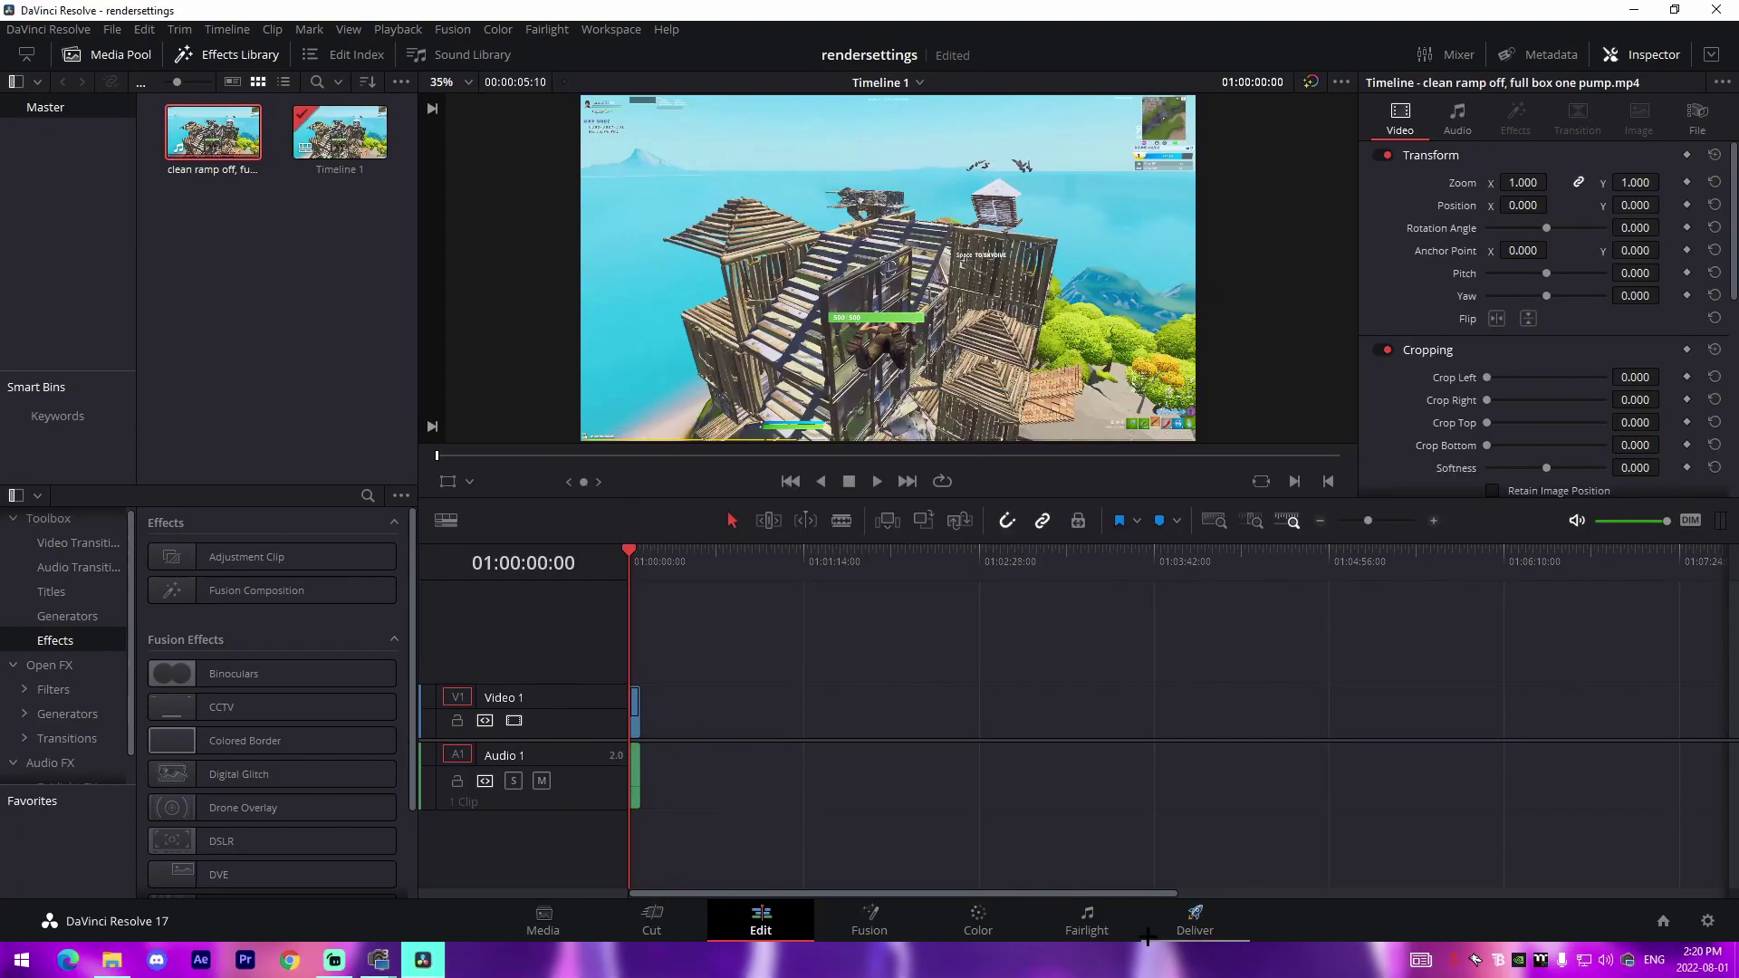
# Step: On the Deliver page, try the YouTube, Vimeo, Twitter and H.264 Master render presets
pyautogui.click(1154, 924)
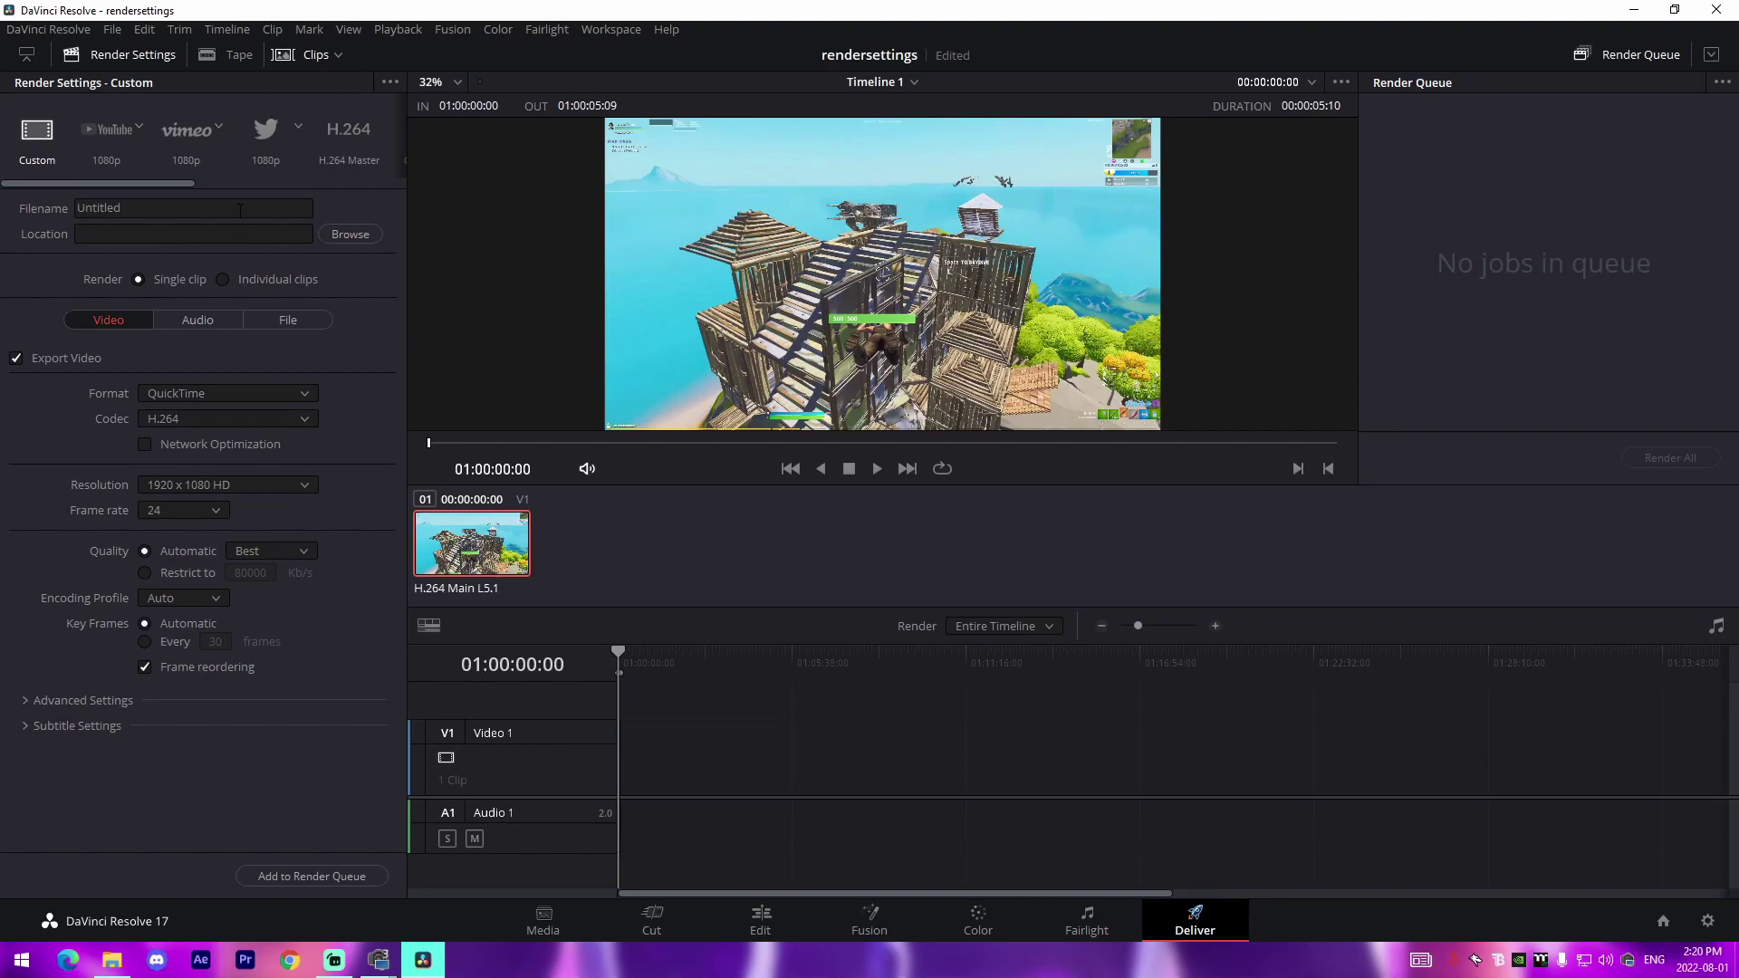
pyautogui.moveTo(157, 182); pyautogui.dragTo(87, 186)
pyautogui.click(109, 141)
pyautogui.click(184, 140)
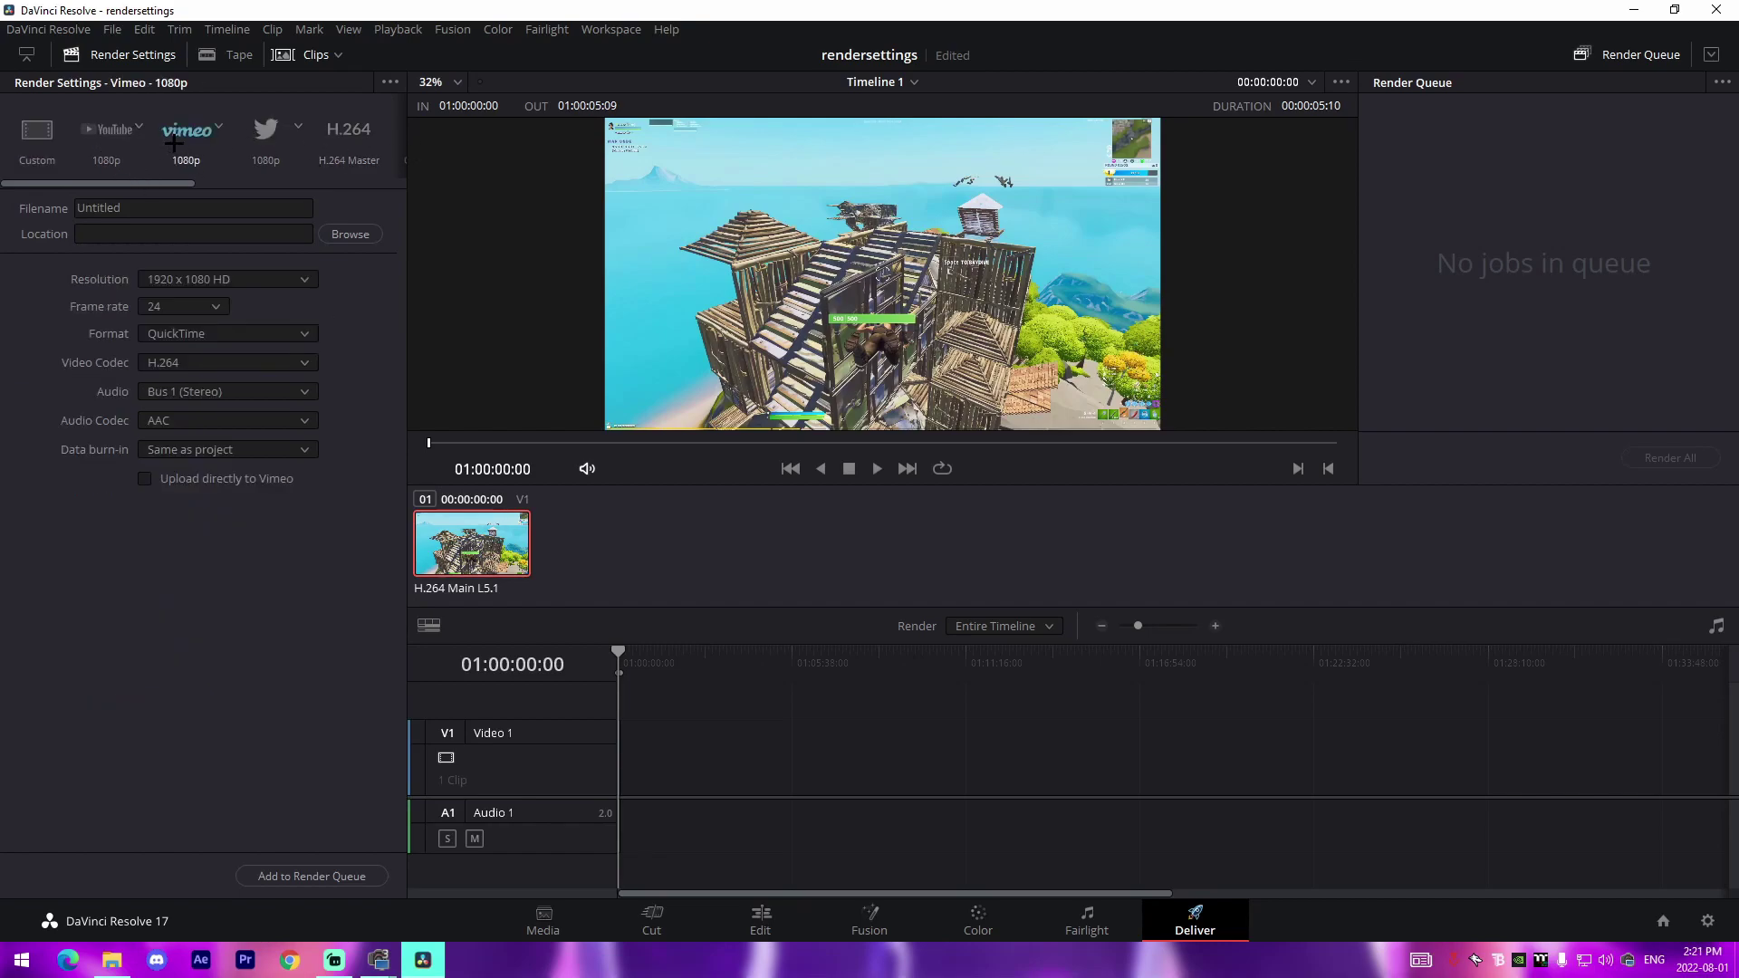
pyautogui.click(264, 140)
pyautogui.click(324, 139)
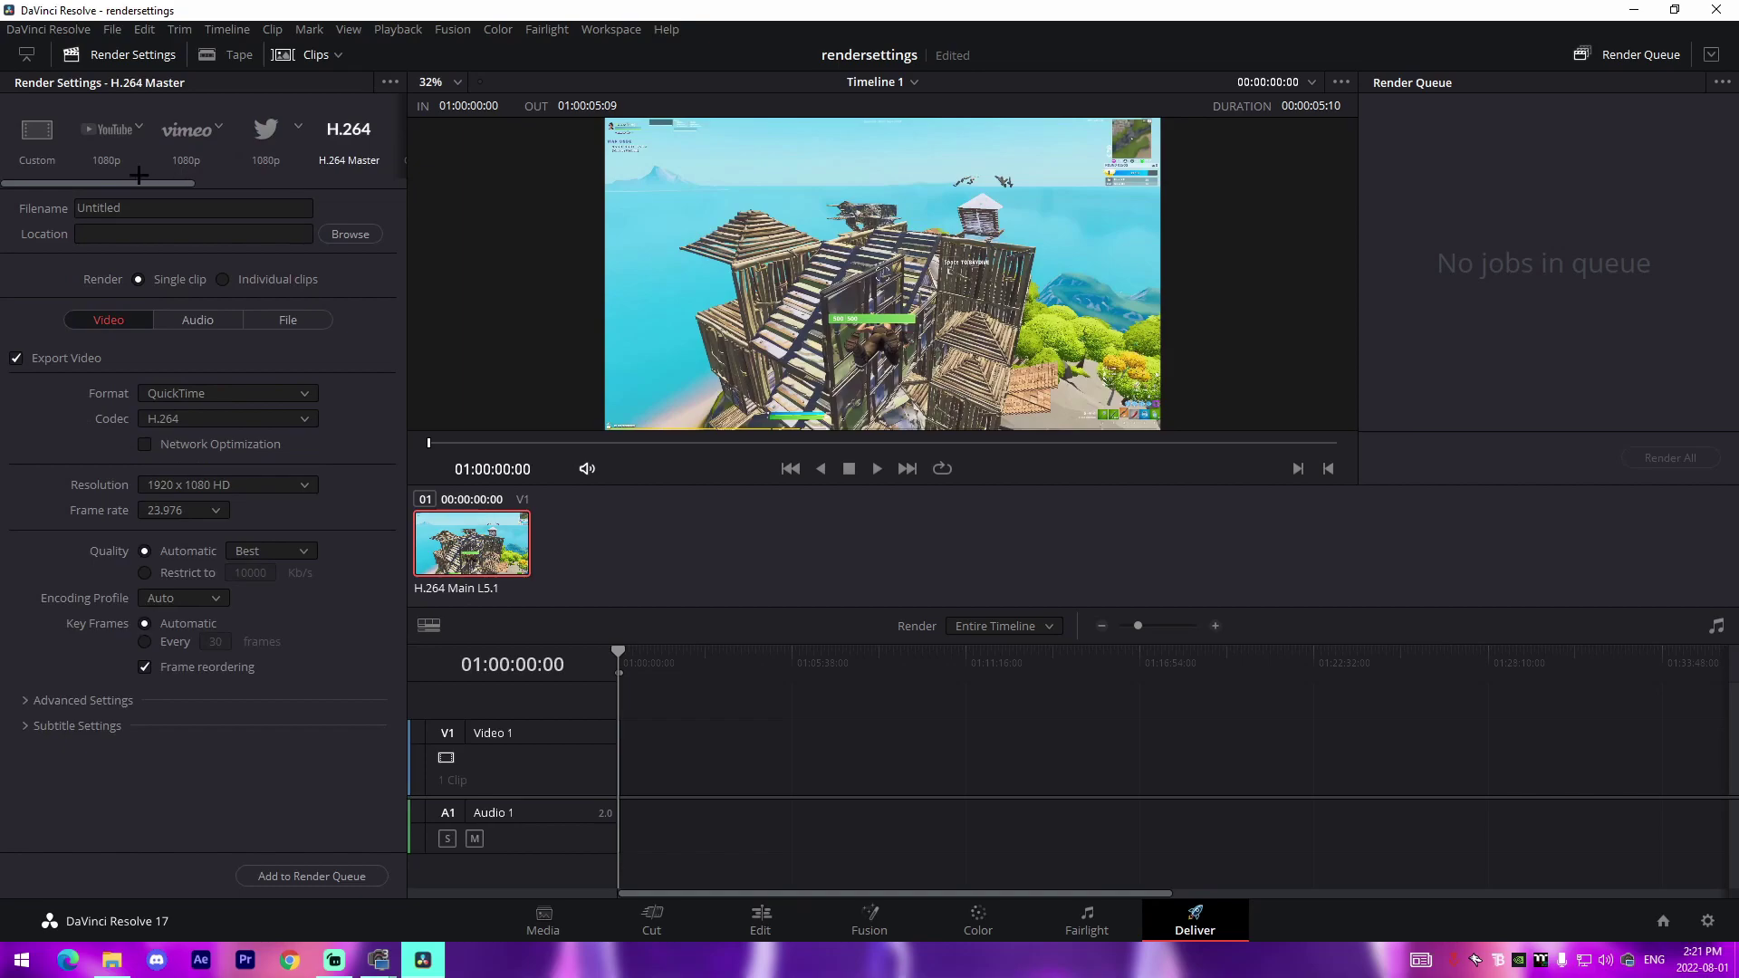
# Step: Load the Audio Only preset, which switches video export off
pyautogui.moveTo(131, 183); pyautogui.dragTo(305, 190)
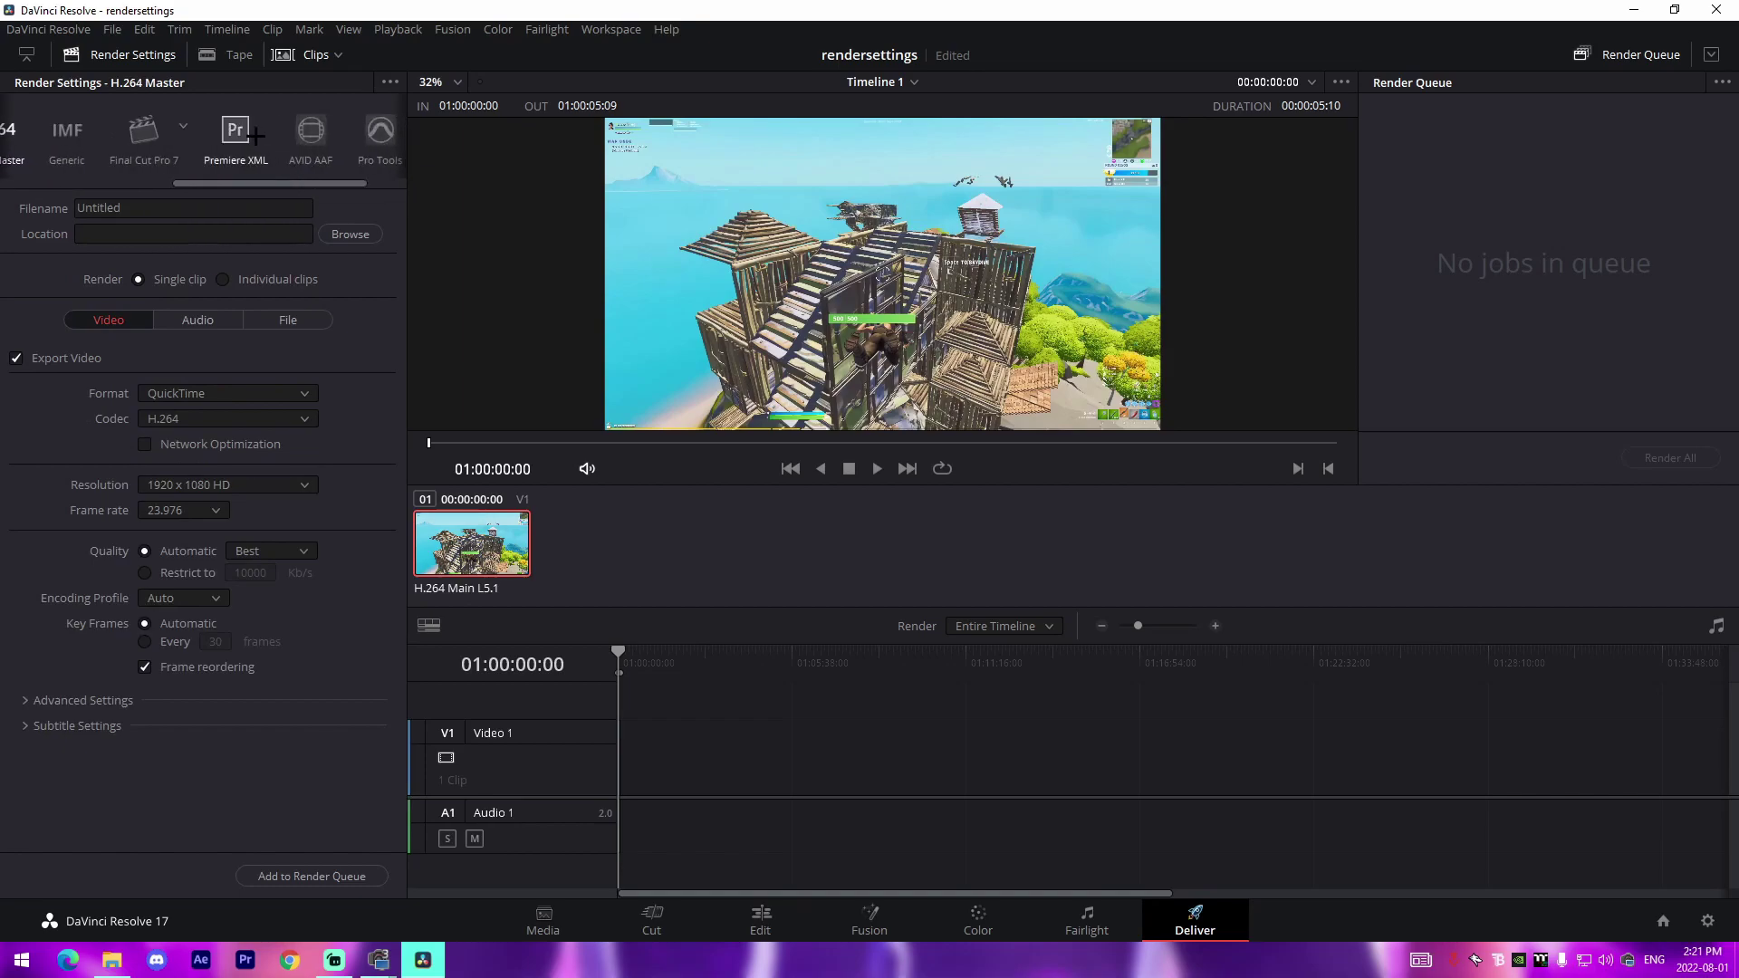
pyautogui.scroll(-2, 271, 177)
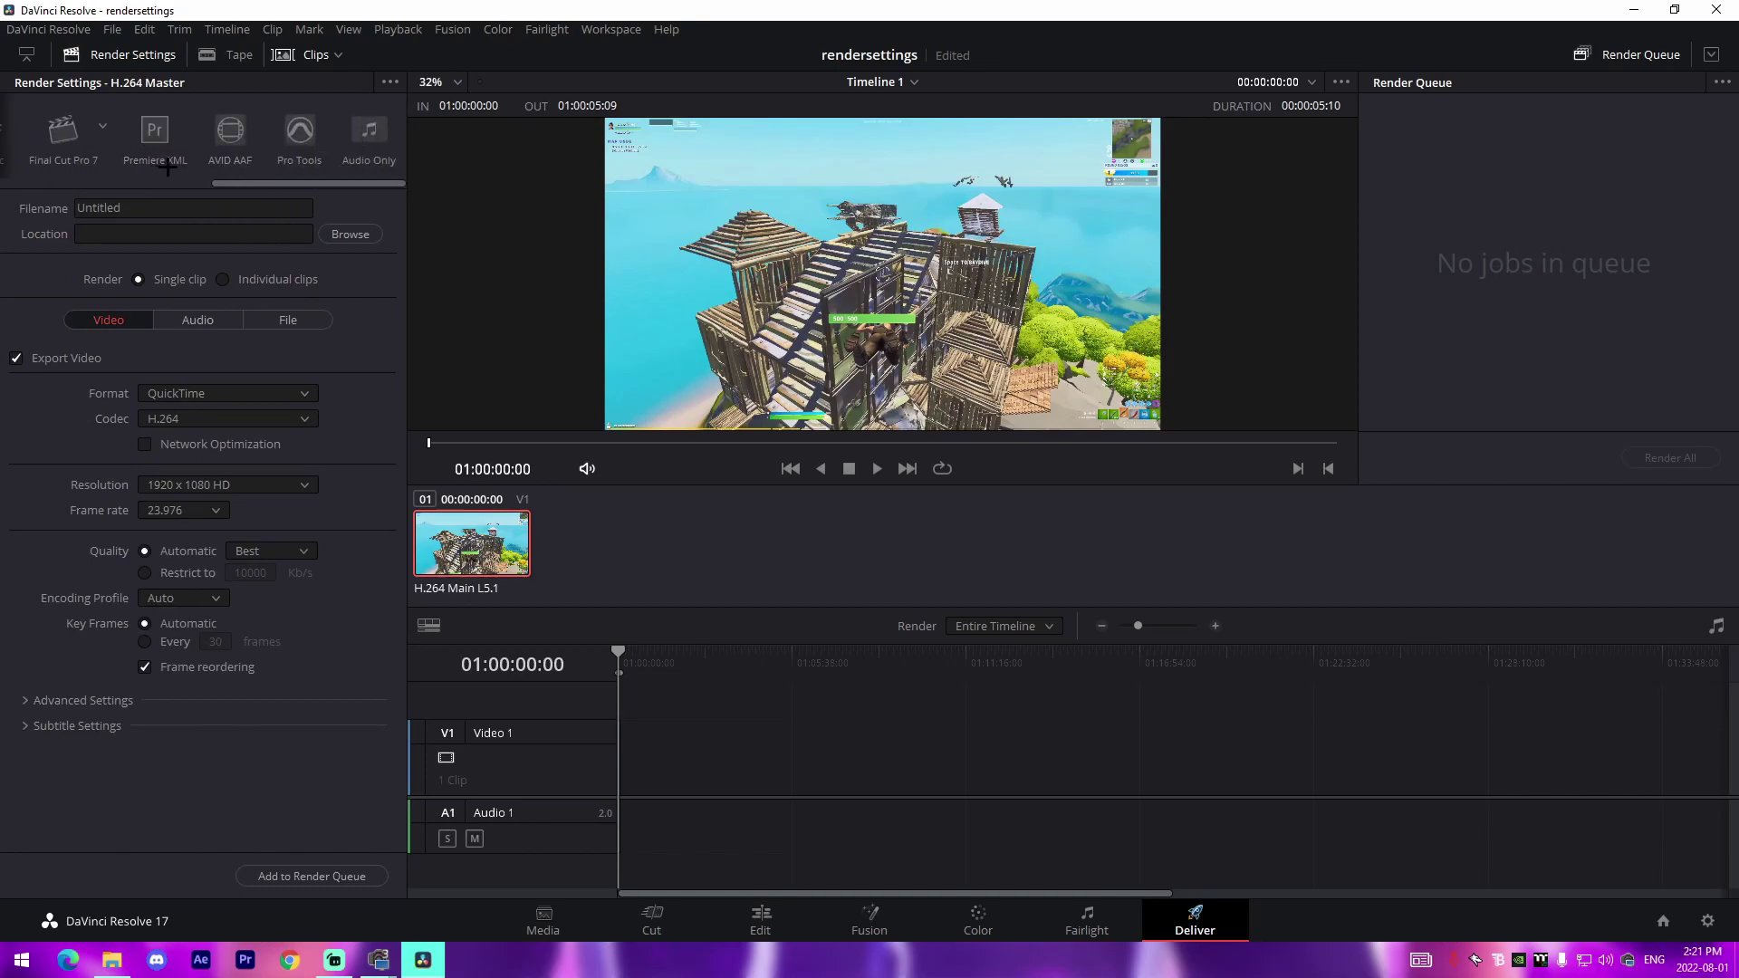
pyautogui.click(369, 131)
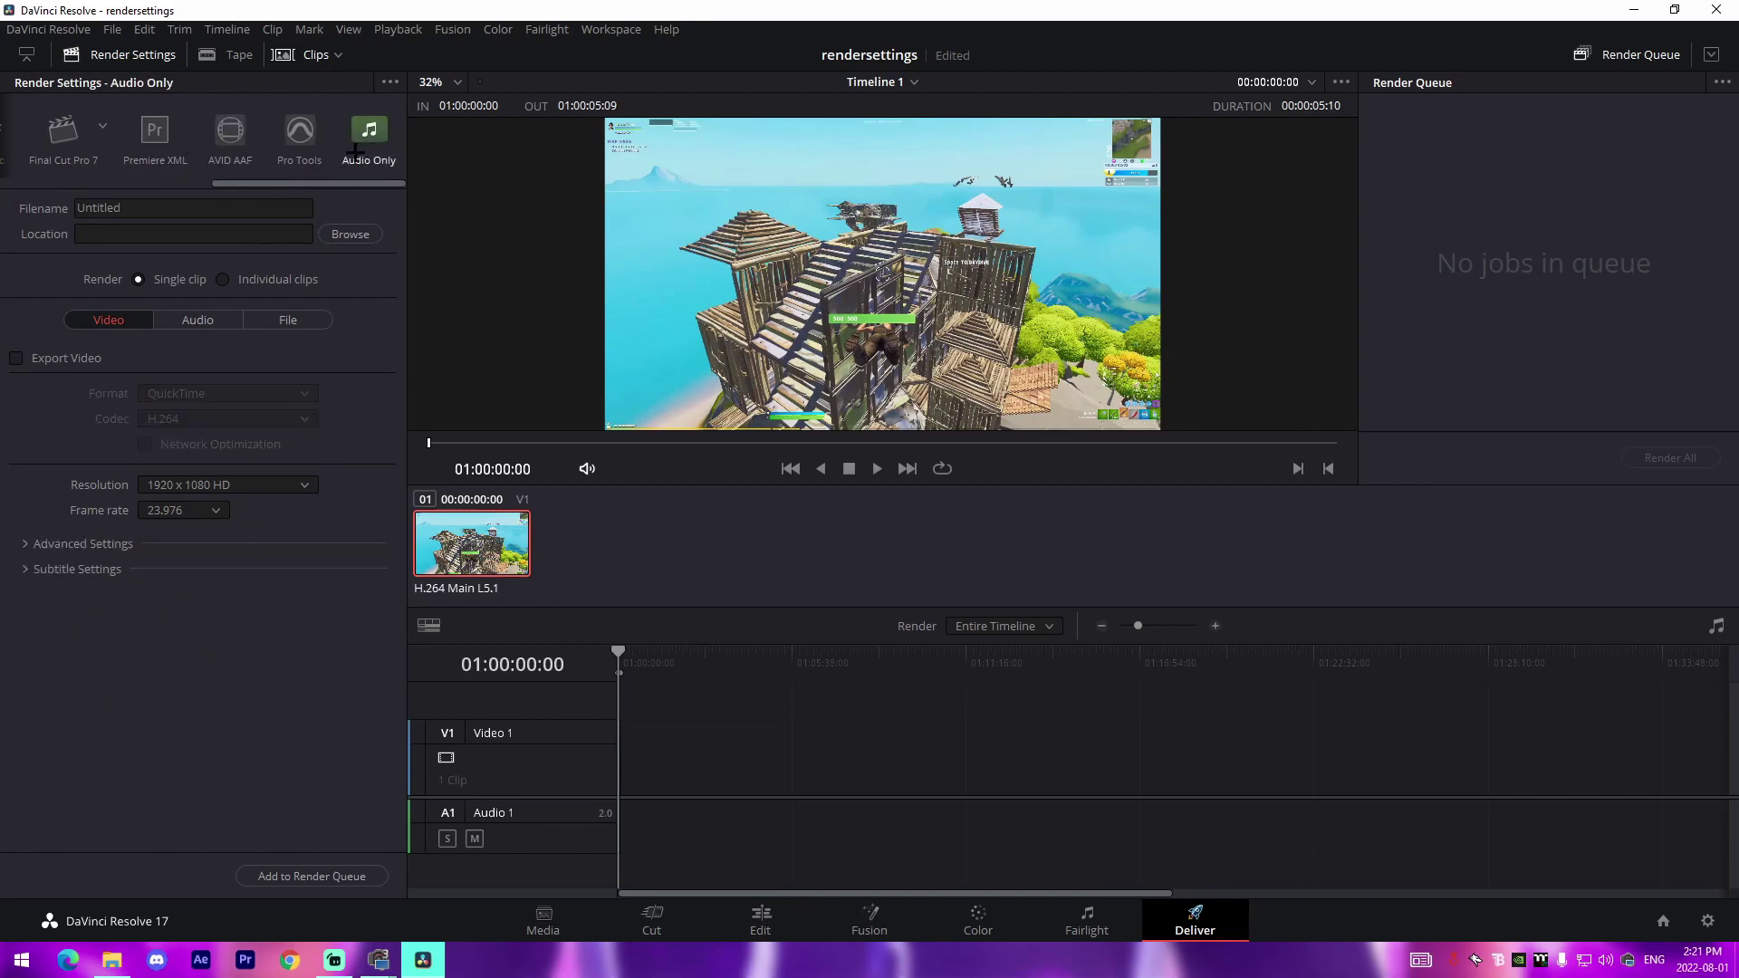
pyautogui.scroll(1, 233, 180)
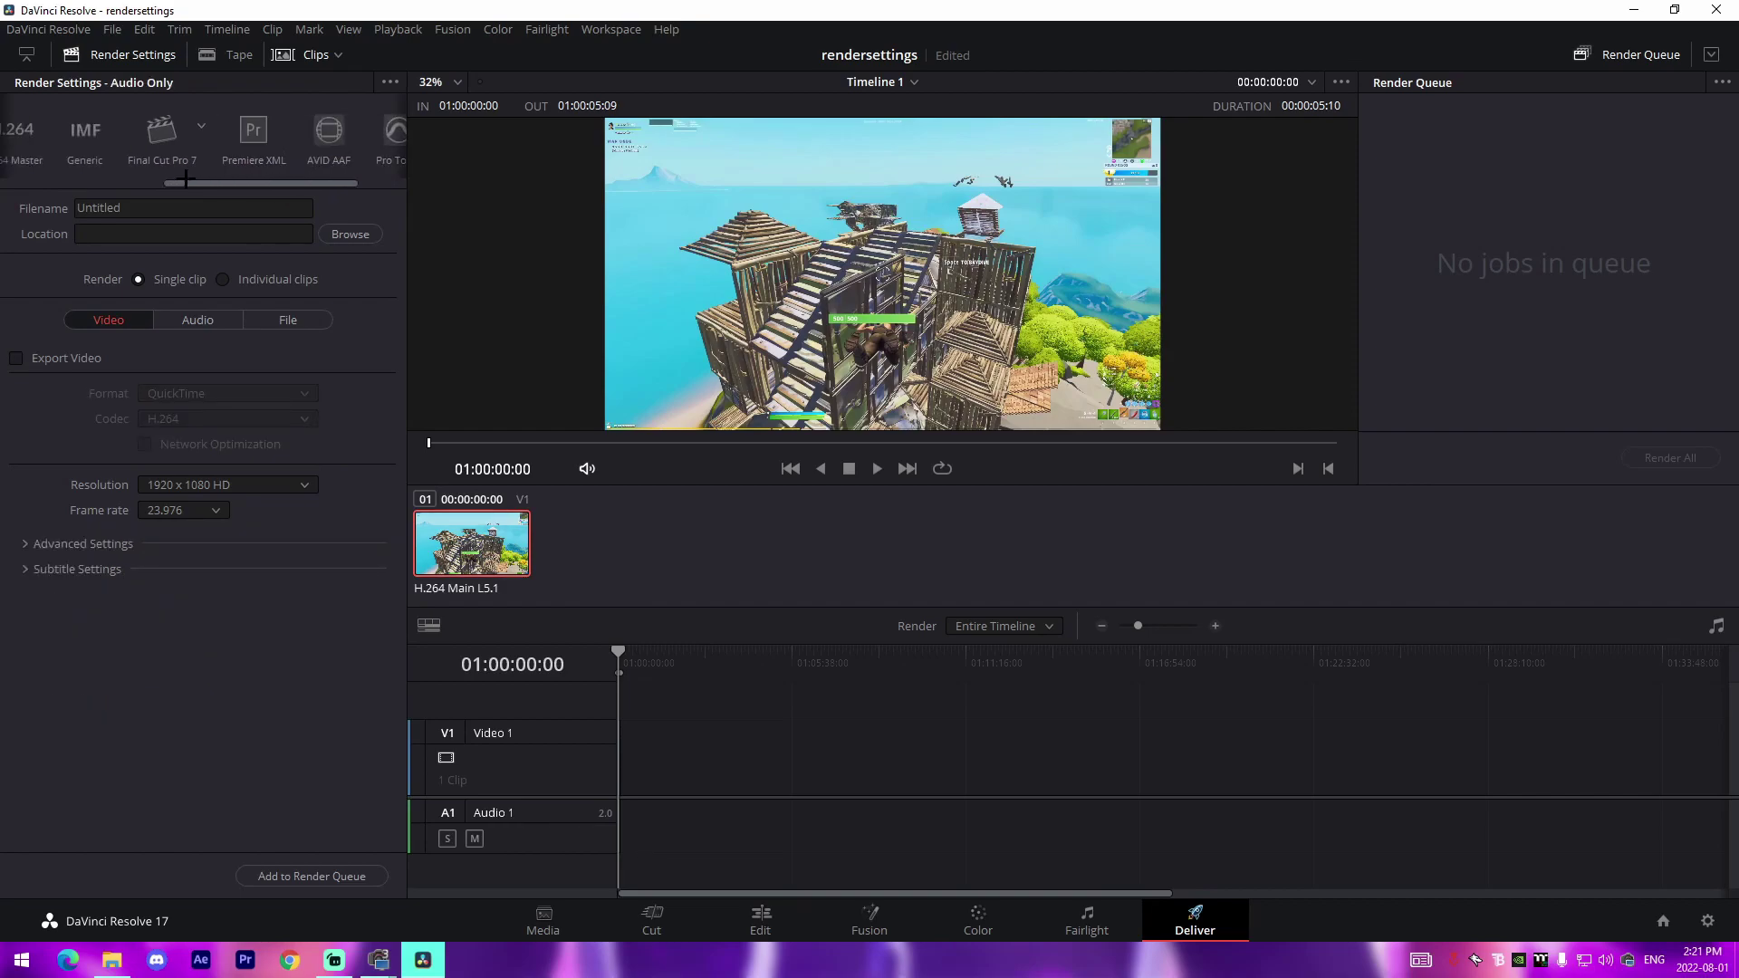
pyautogui.scroll(1, 264, 132)
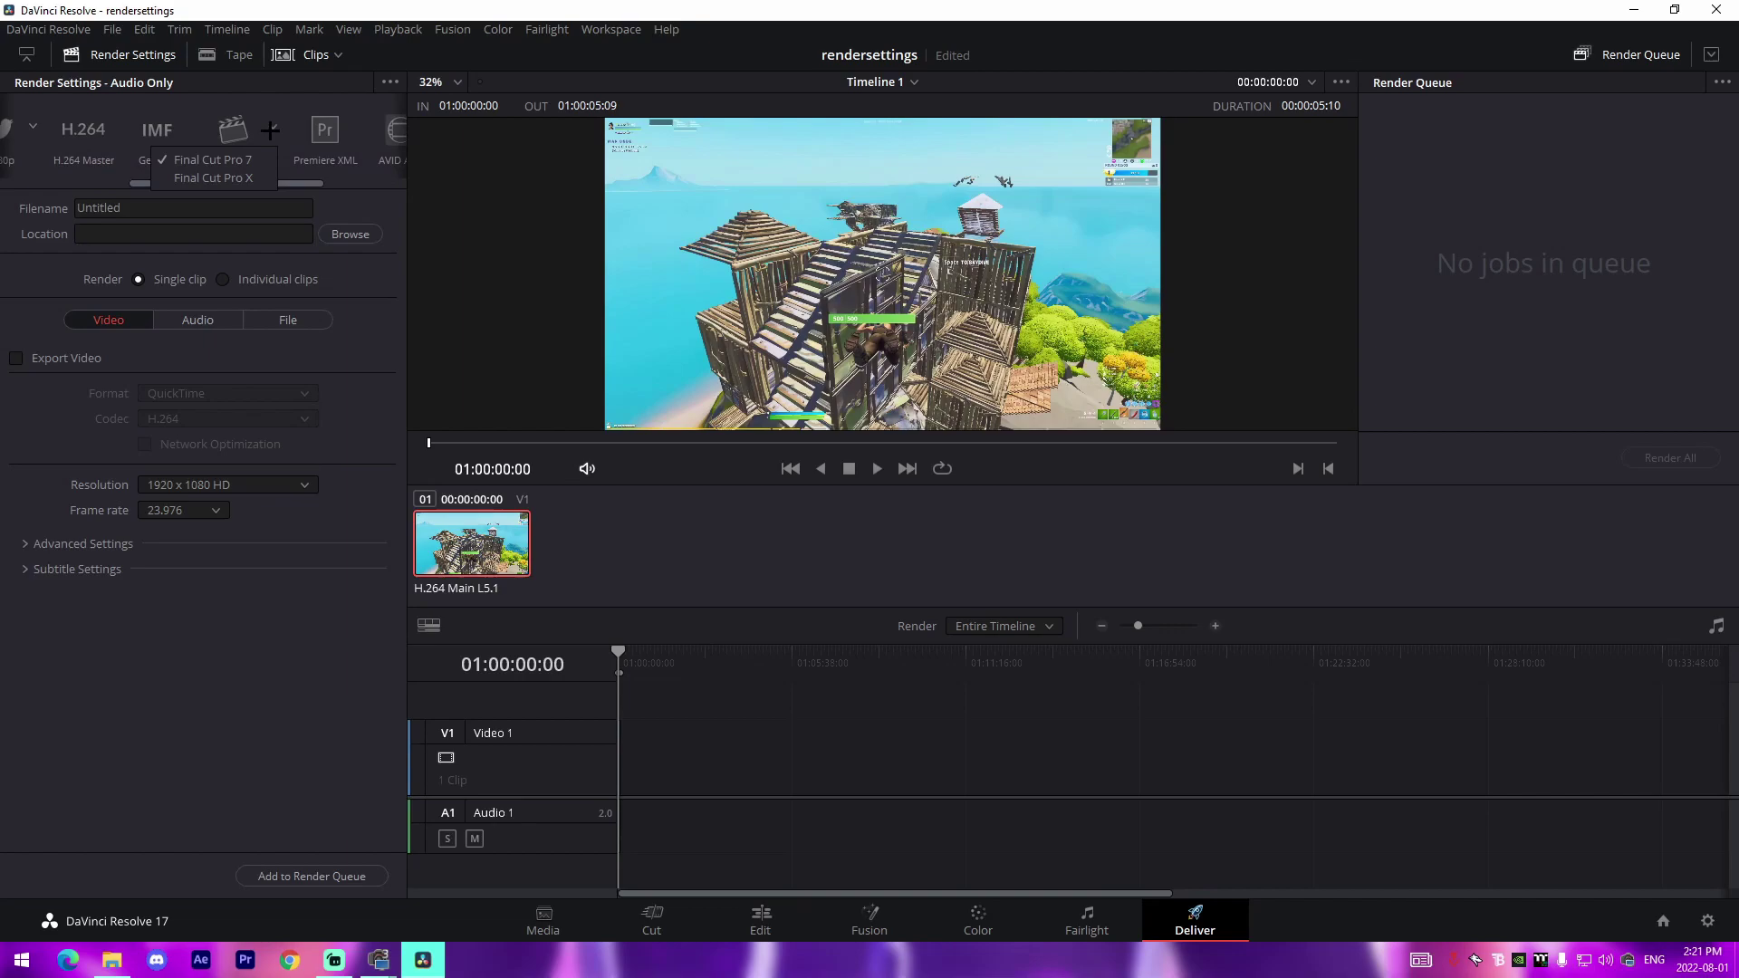
pyautogui.moveTo(288, 182); pyautogui.dragTo(149, 182)
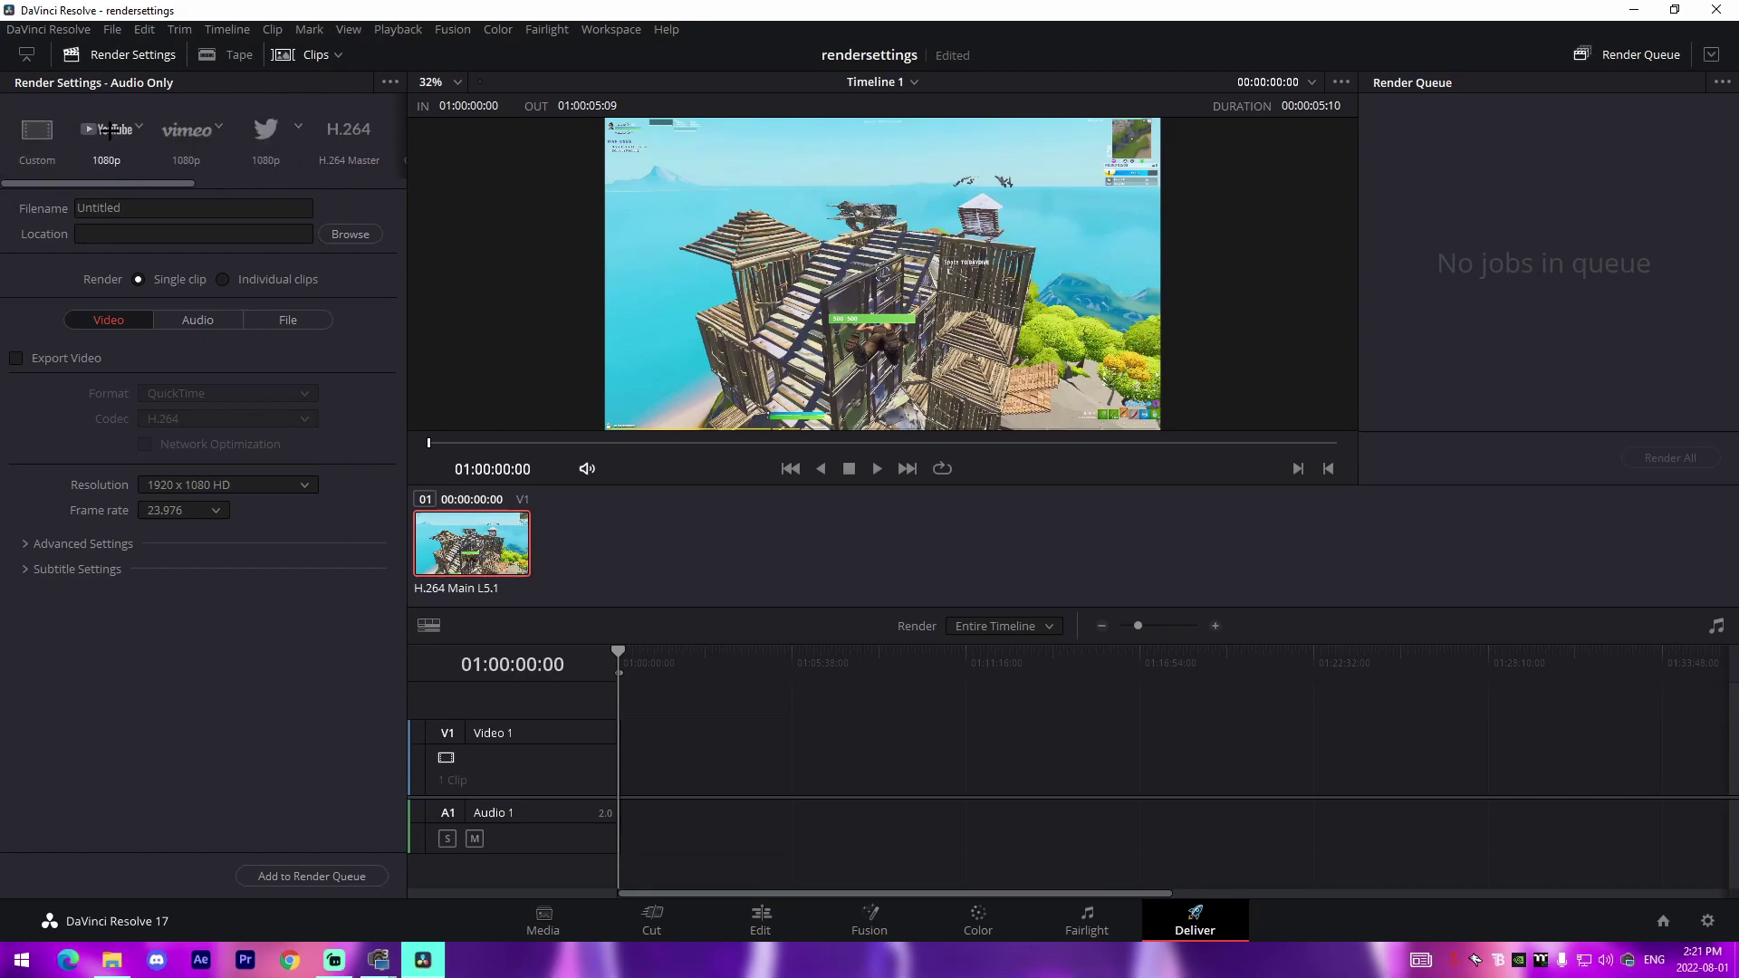
# Step: Switch to the Custom preset with Export Video on and filename RenderSettingsTutorial
pyautogui.click(52, 135)
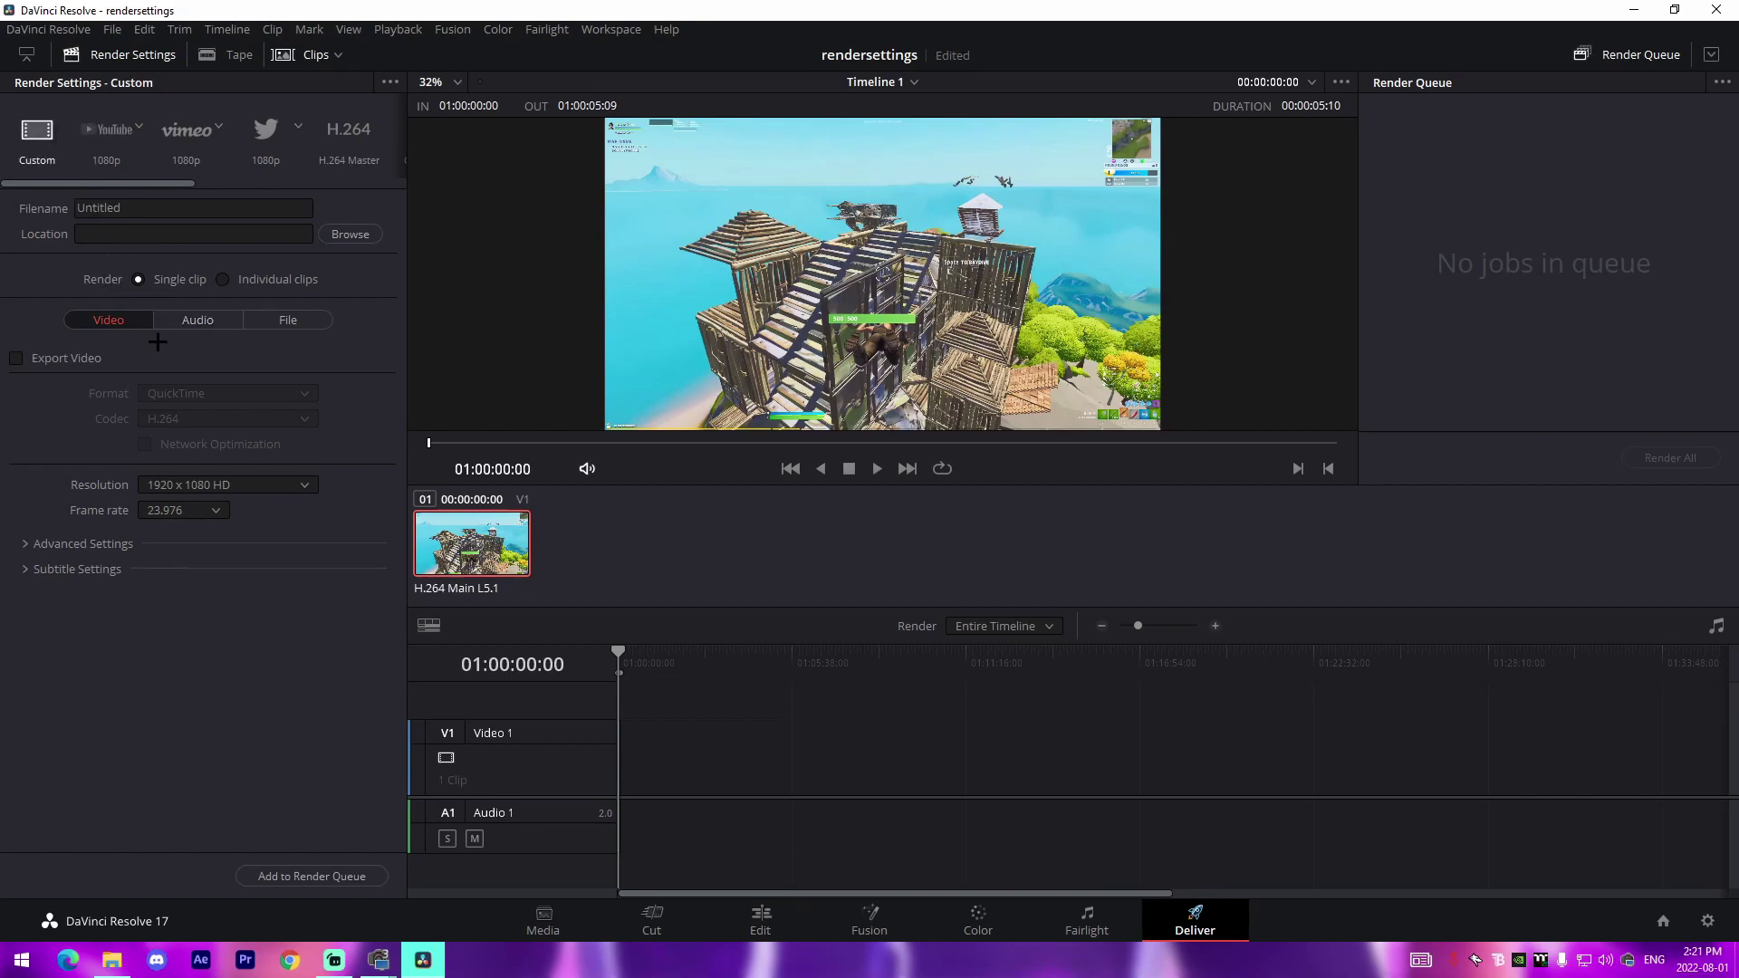
pyautogui.click(17, 358)
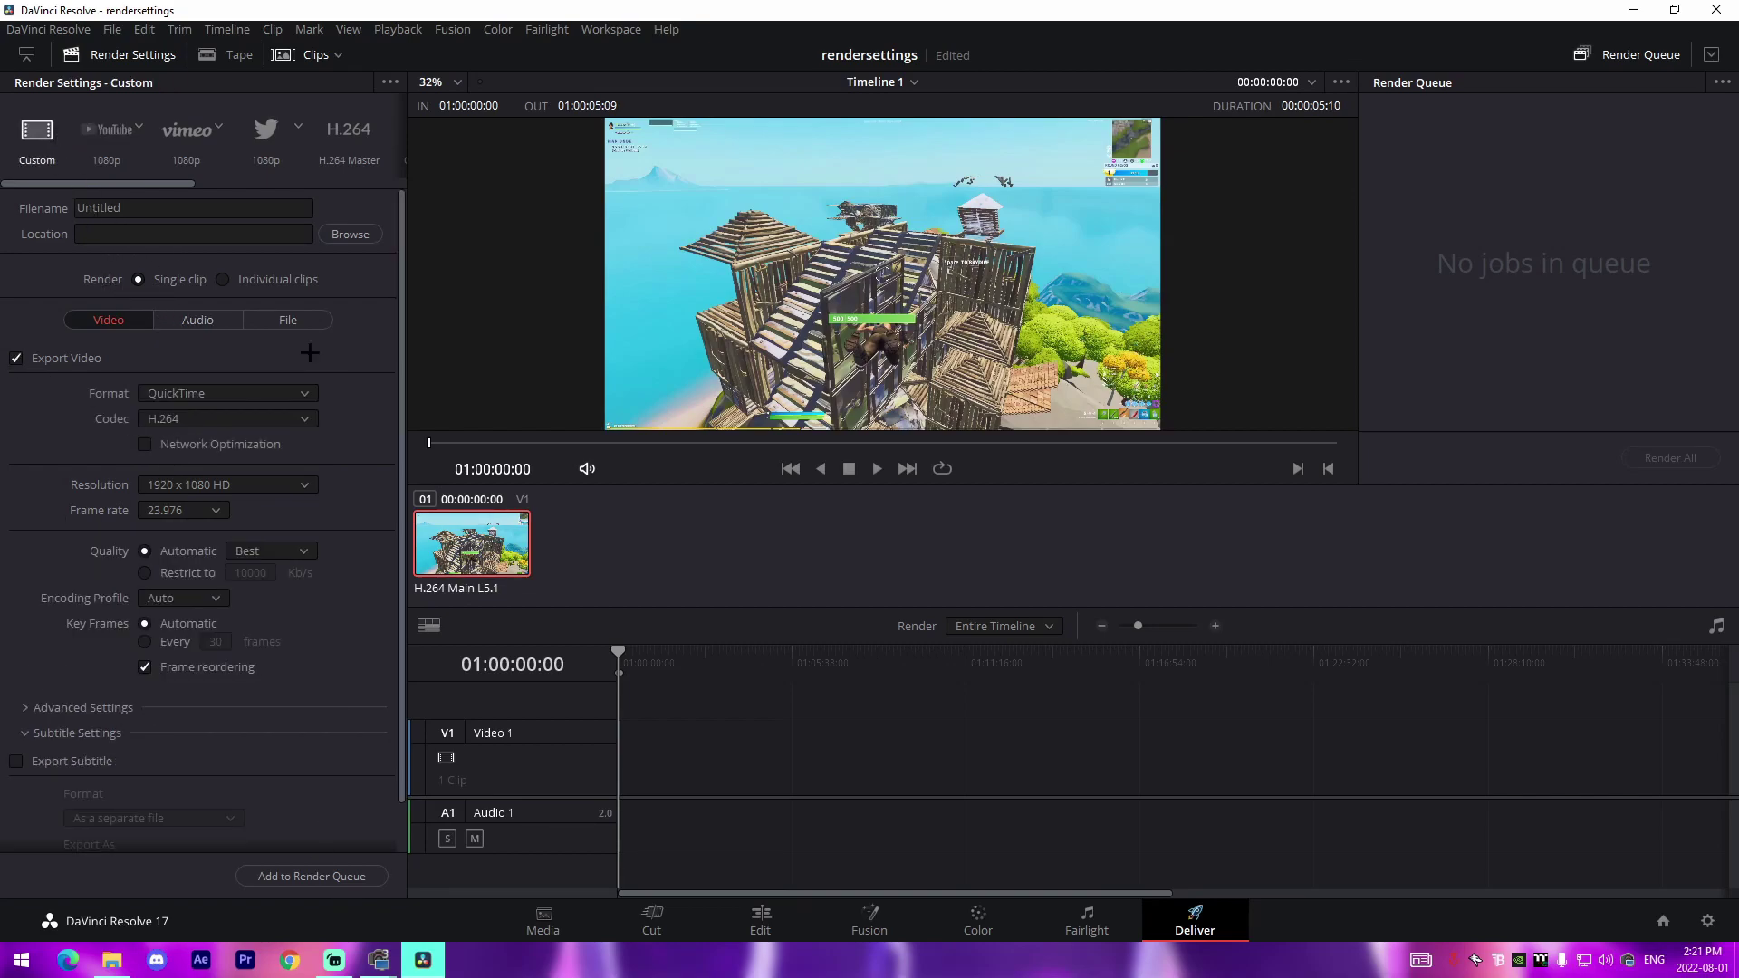
pyautogui.click(188, 207)
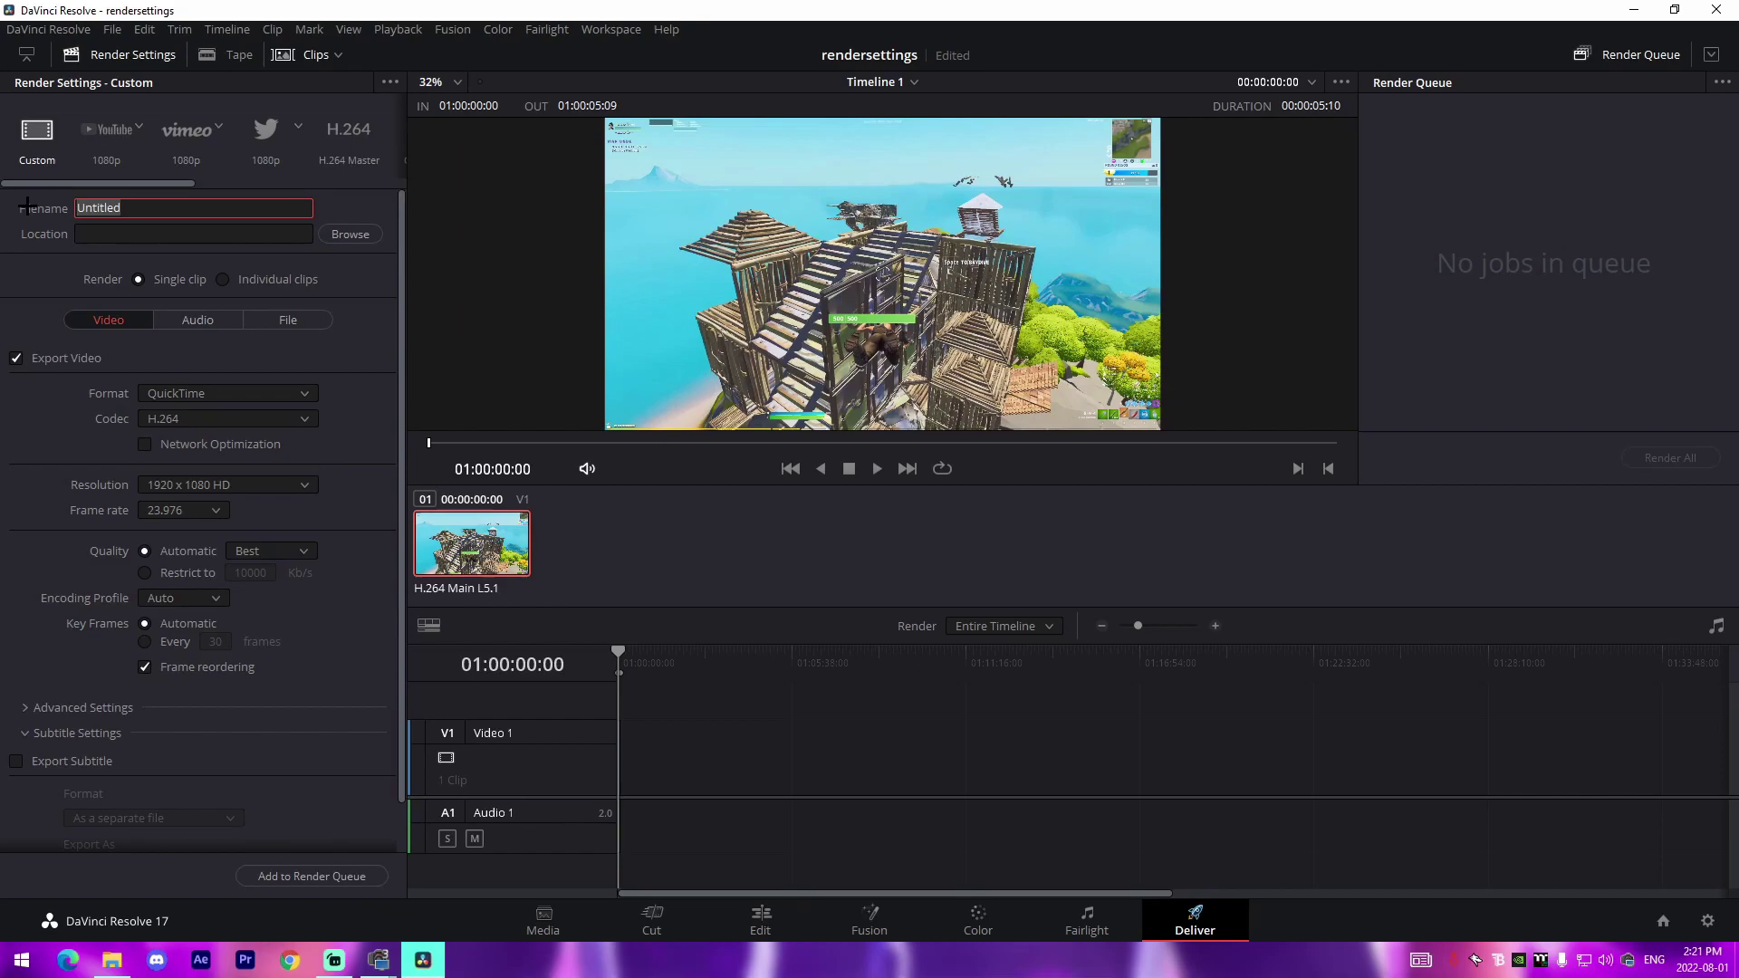
pyautogui.write('RenderSettingsTutoria')
# Step: Set the render destination to the YT Vids folder on drive E:
pyautogui.click(343, 234)
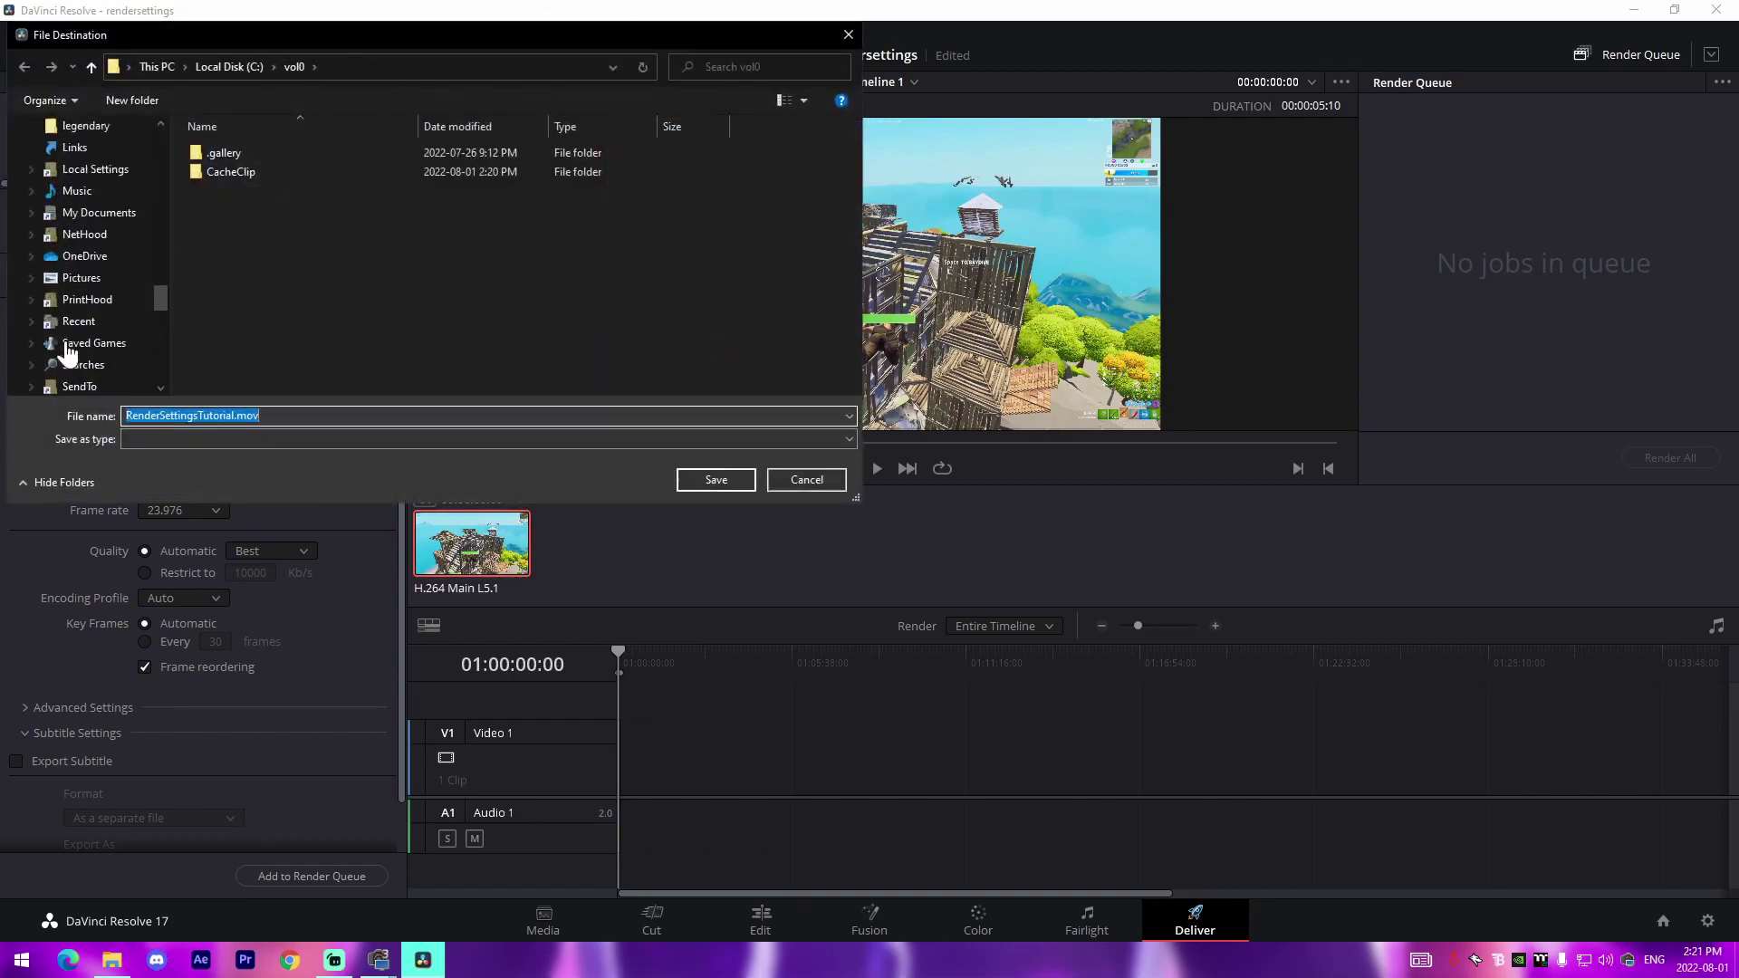
pyautogui.scroll(-5, 80, 344)
pyautogui.scroll(5, 73, 340)
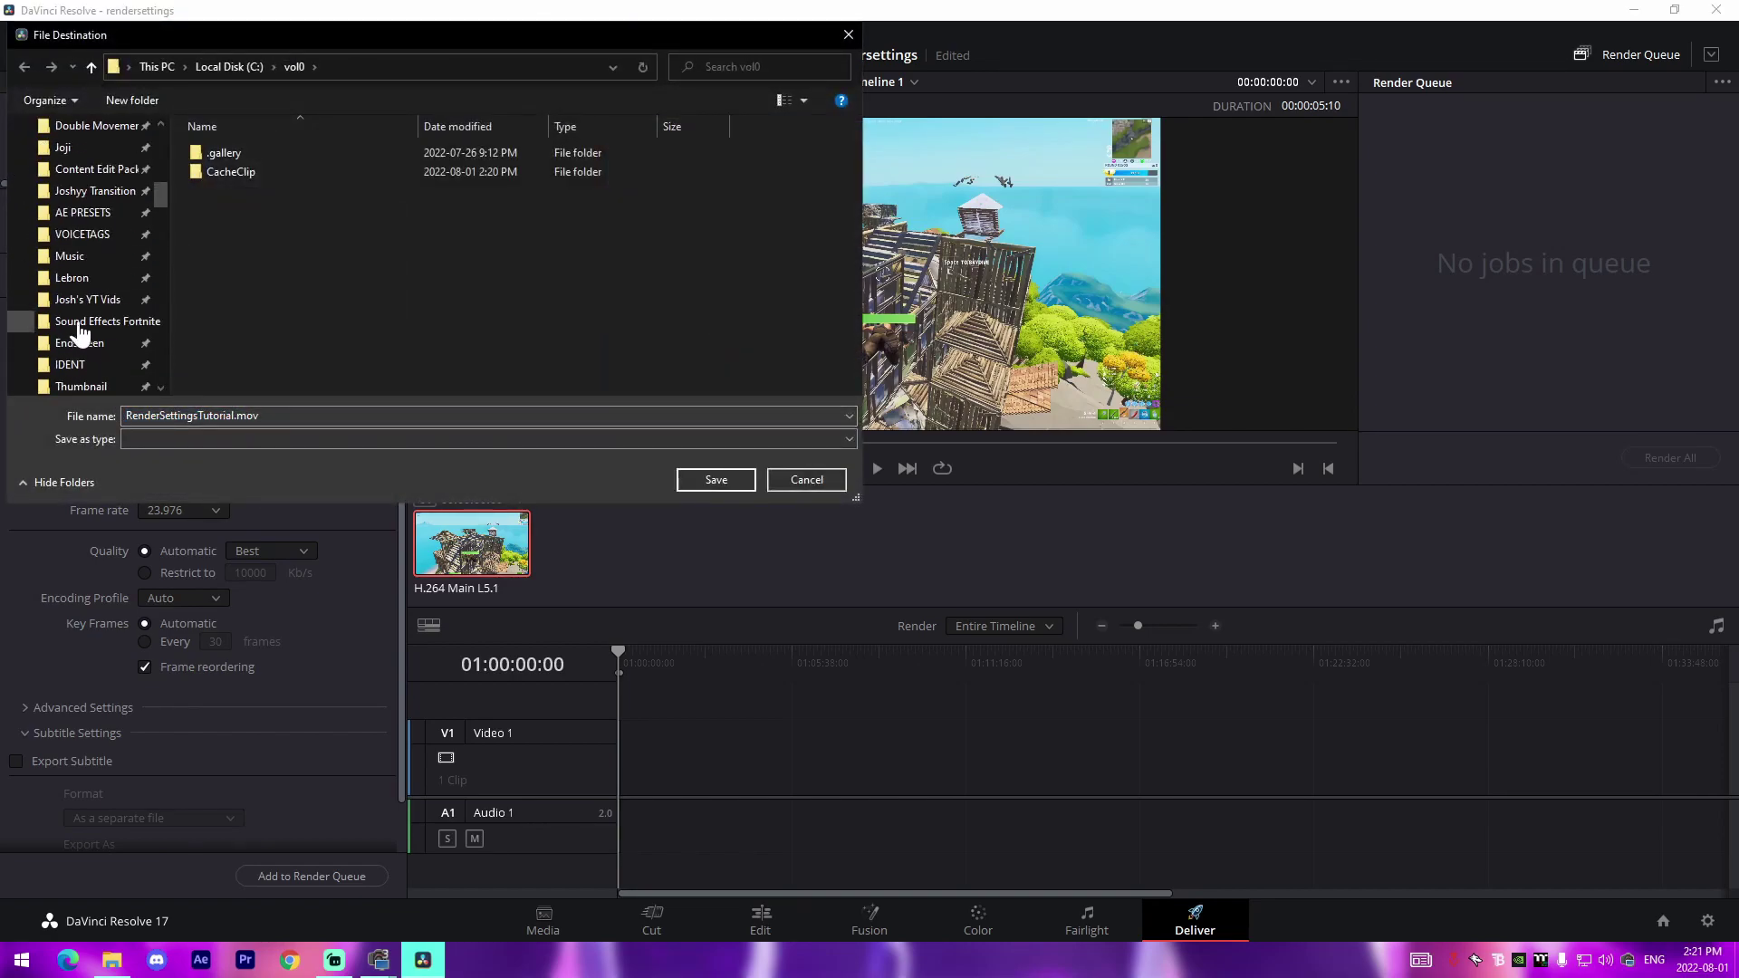
pyautogui.click(87, 299)
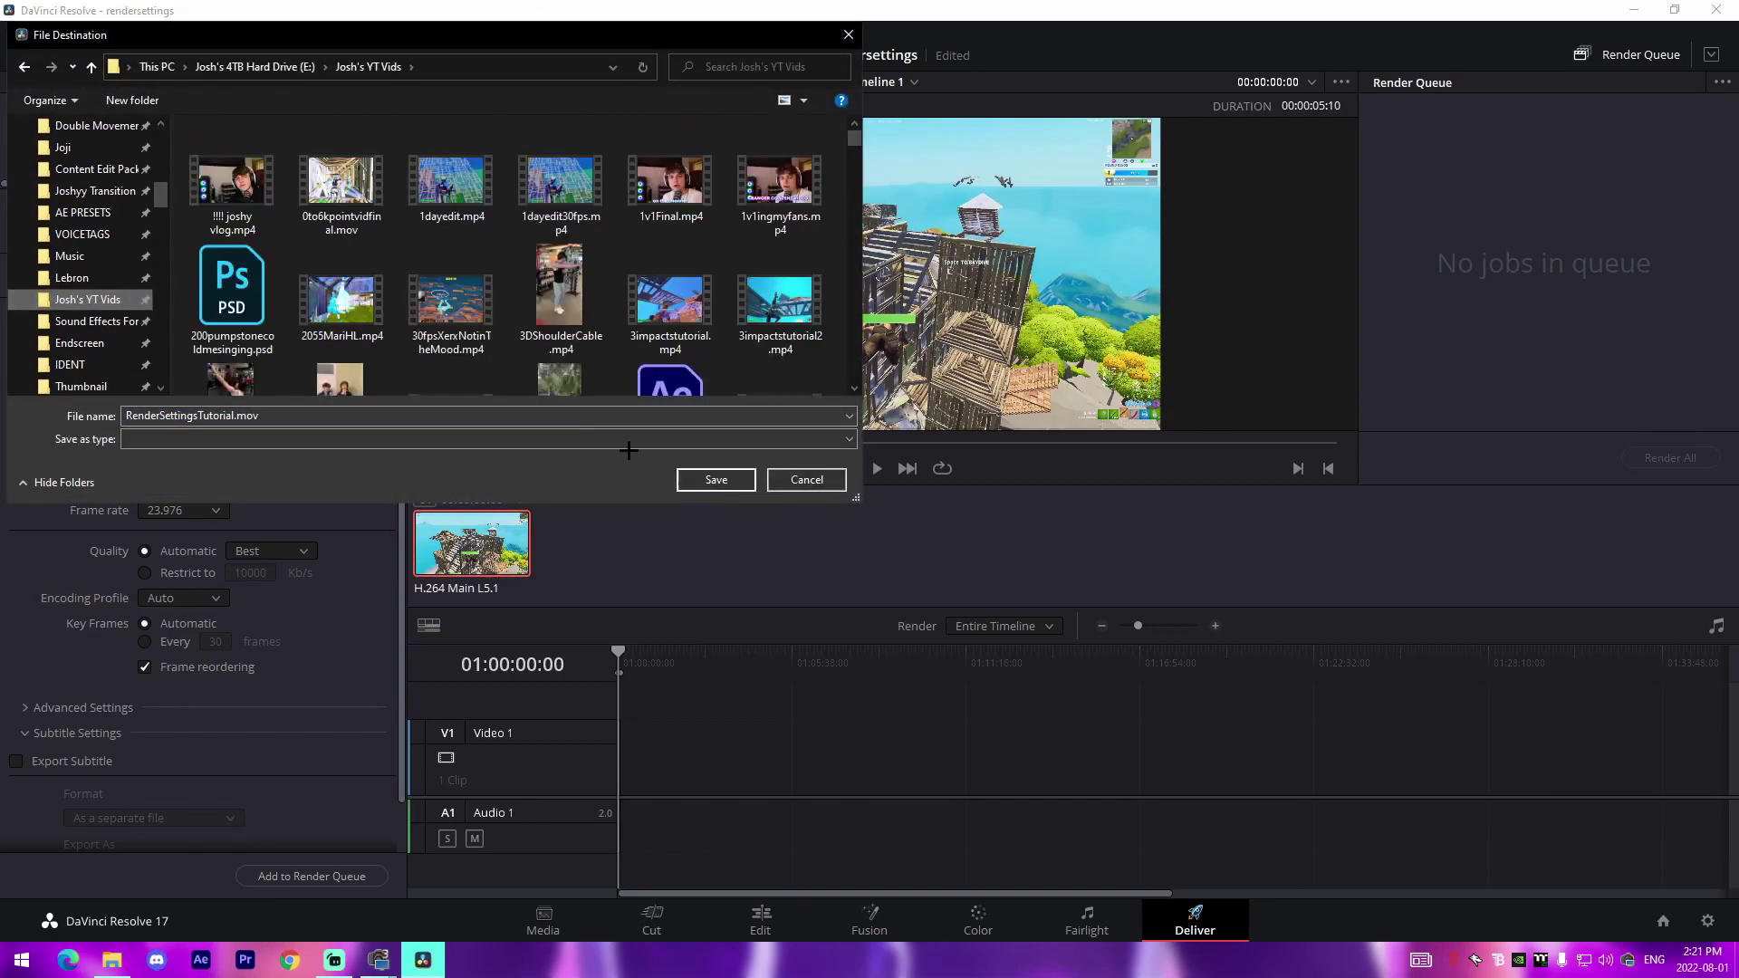
pyautogui.click(715, 479)
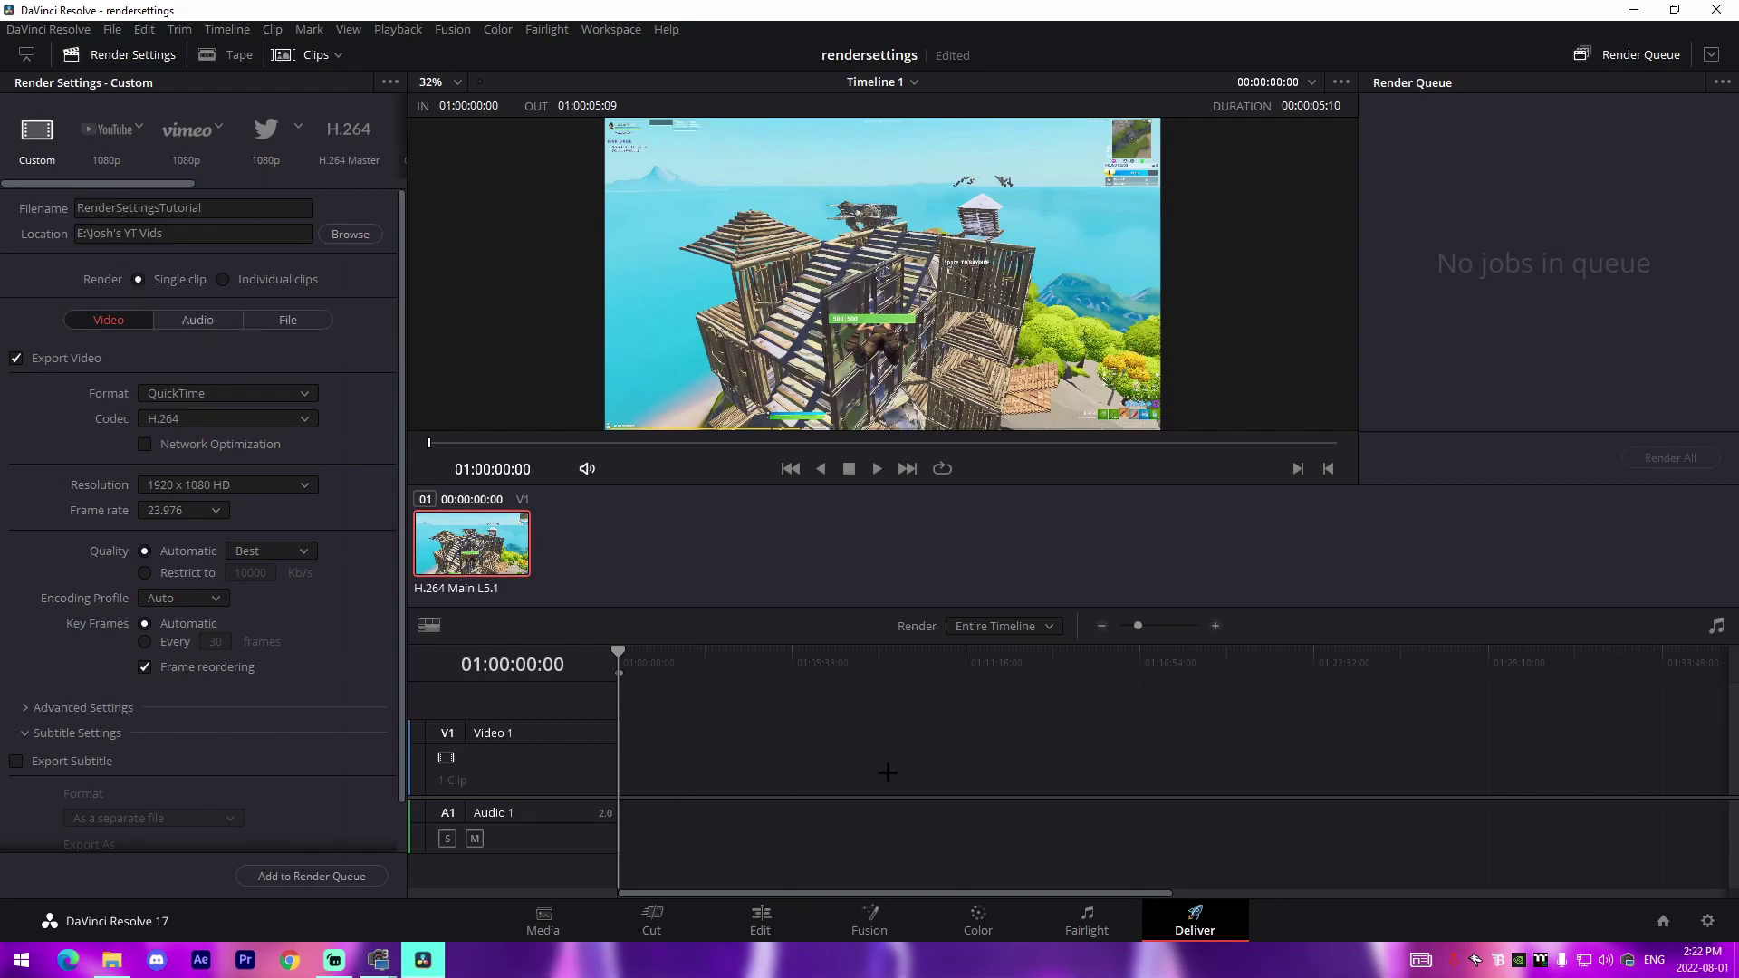
# Step: Keep Single clip rendering and set the format to MP4, leaving the codec on H.264
pyautogui.click(223, 294)
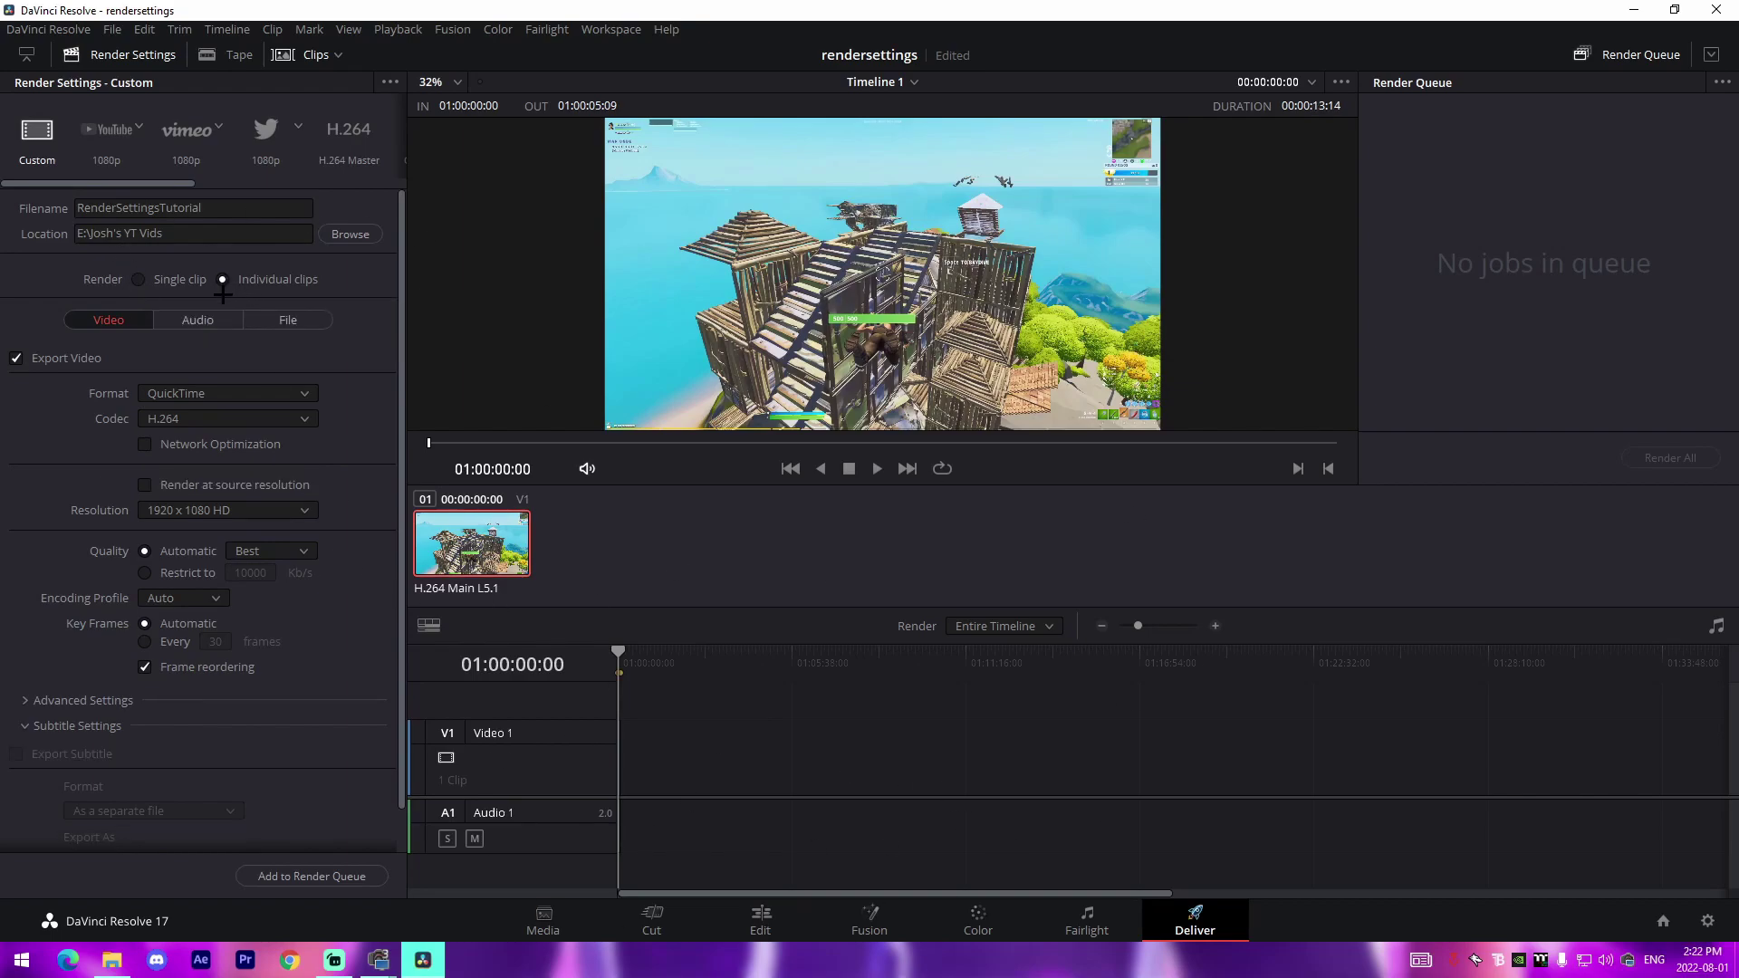
pyautogui.click(143, 278)
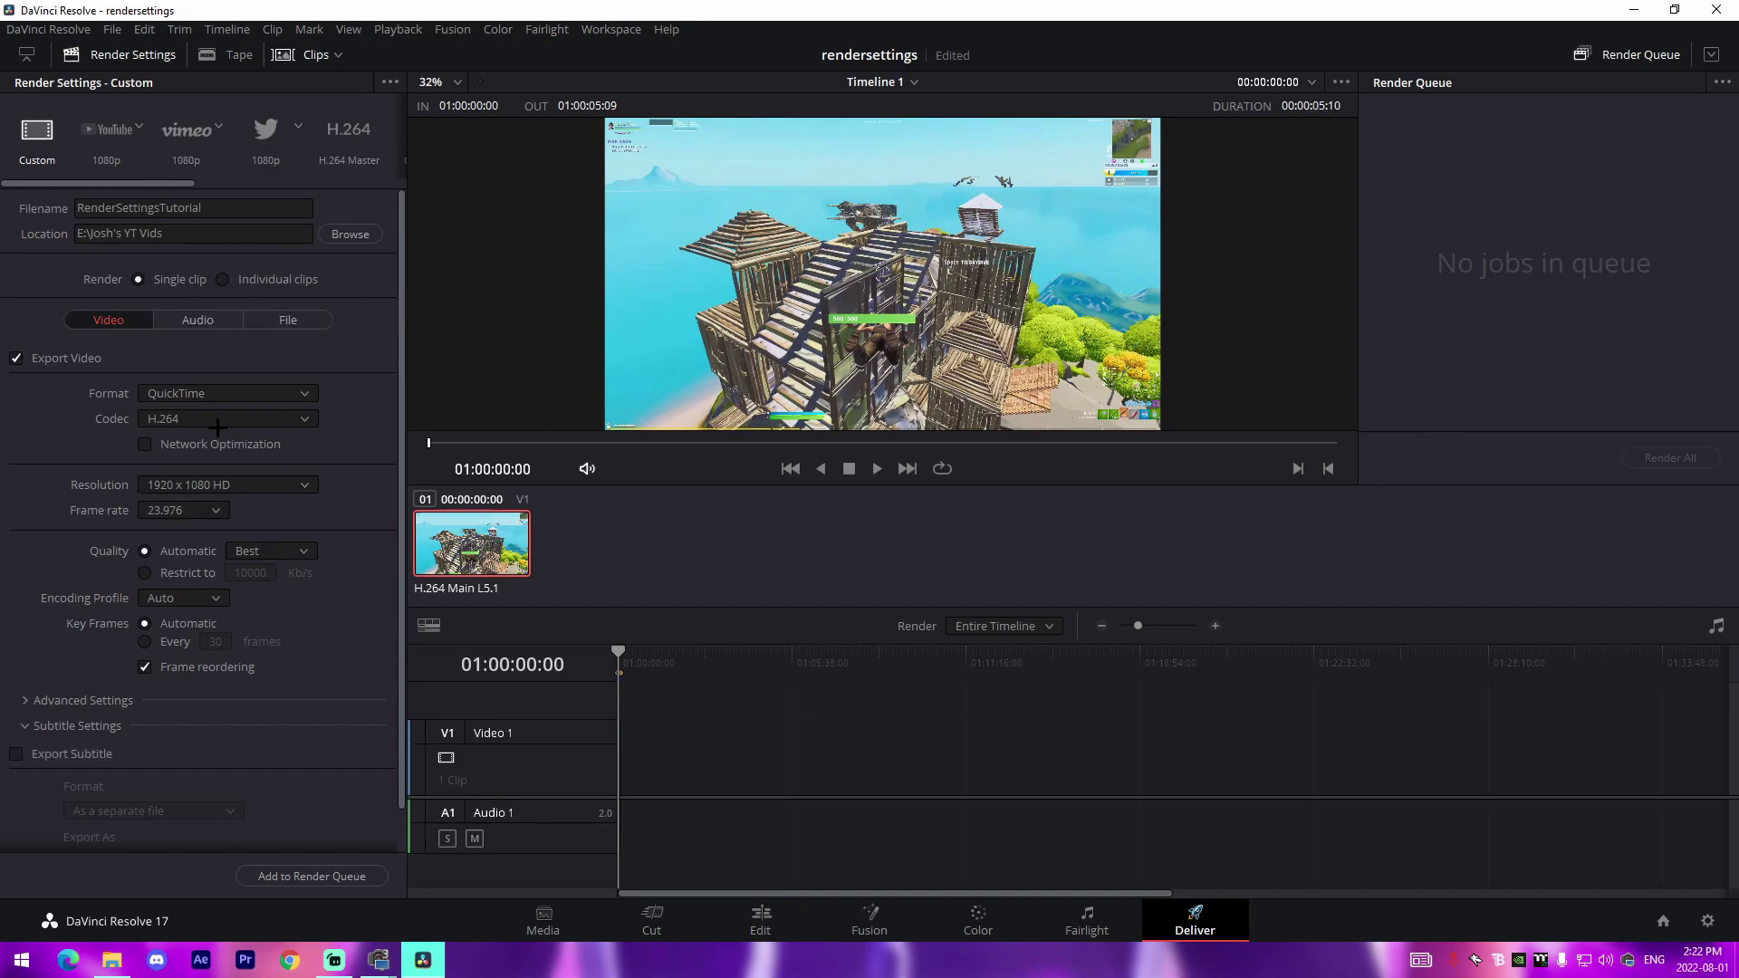
pyautogui.click(161, 388)
pyautogui.click(169, 529)
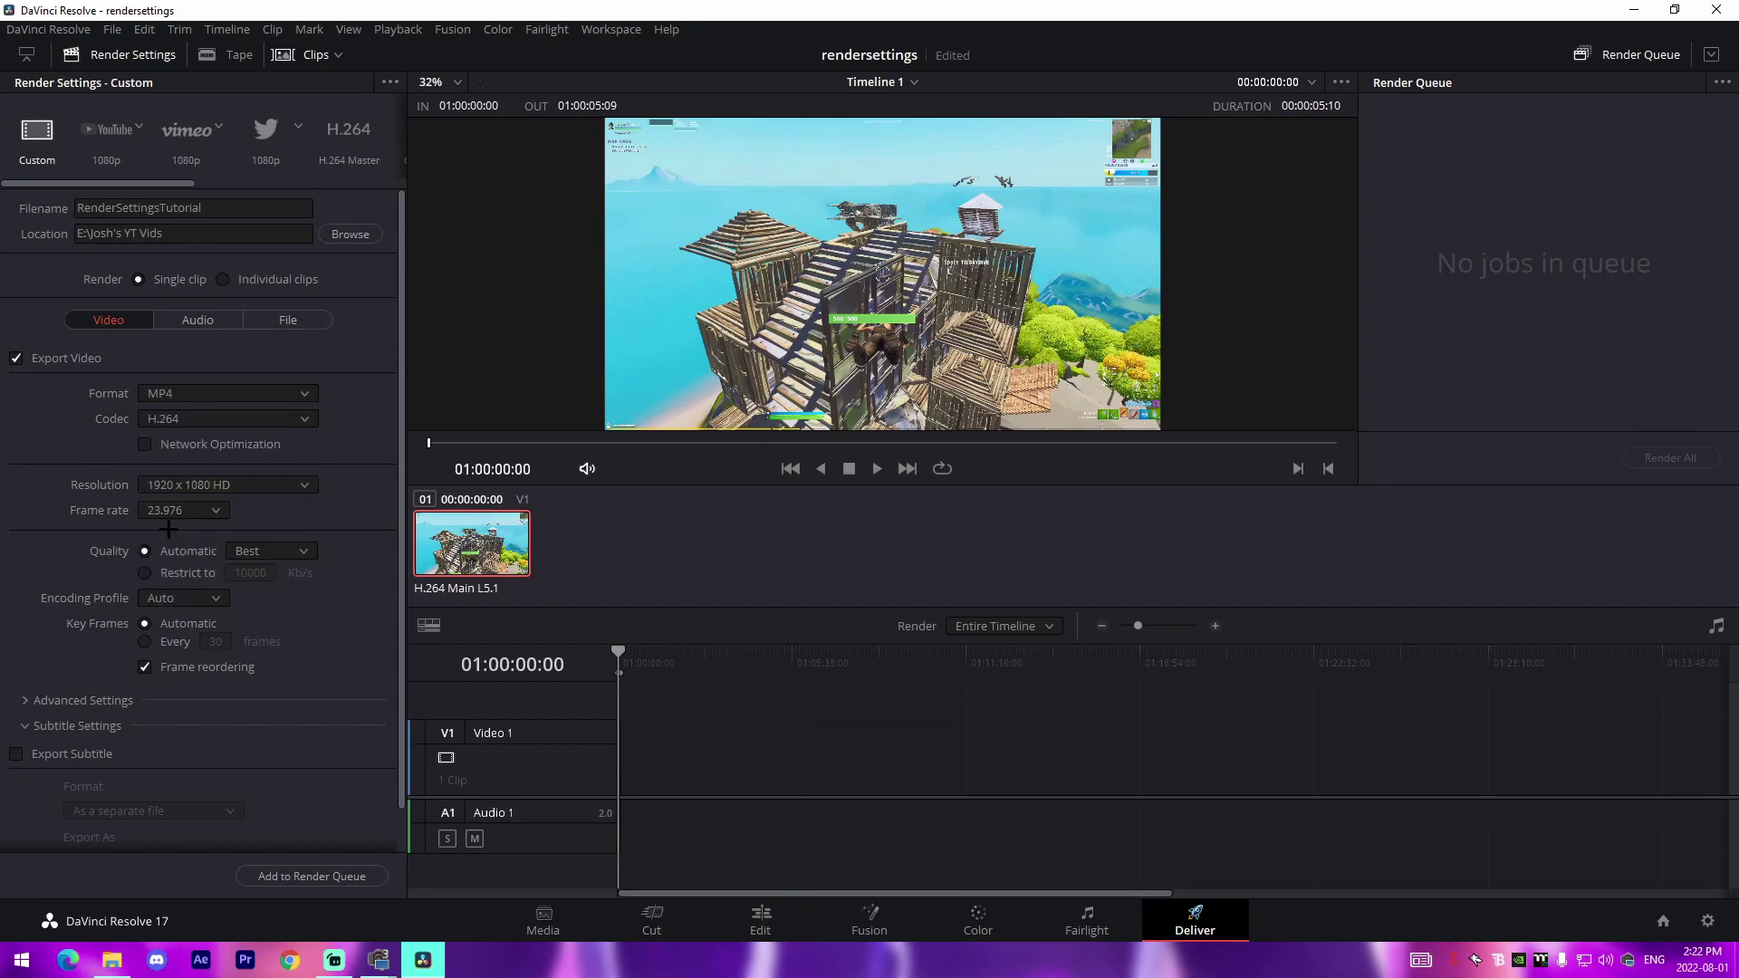
pyautogui.click(169, 391)
pyautogui.click(174, 596)
pyautogui.click(180, 392)
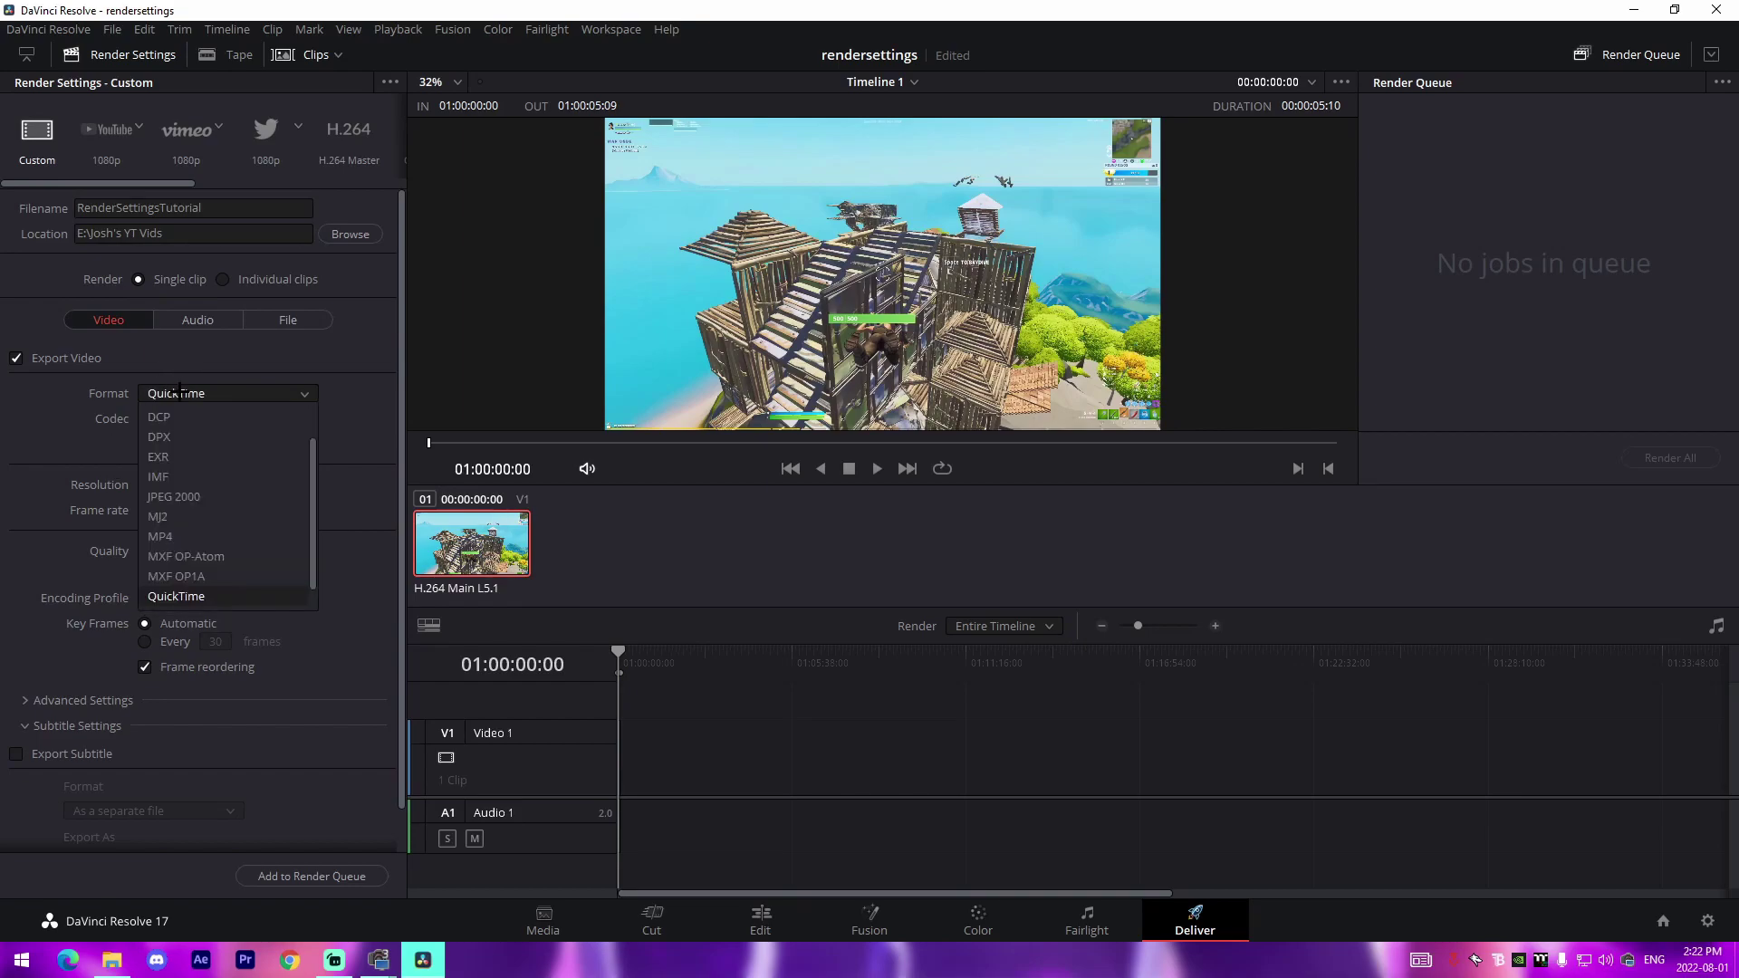
pyautogui.click(168, 535)
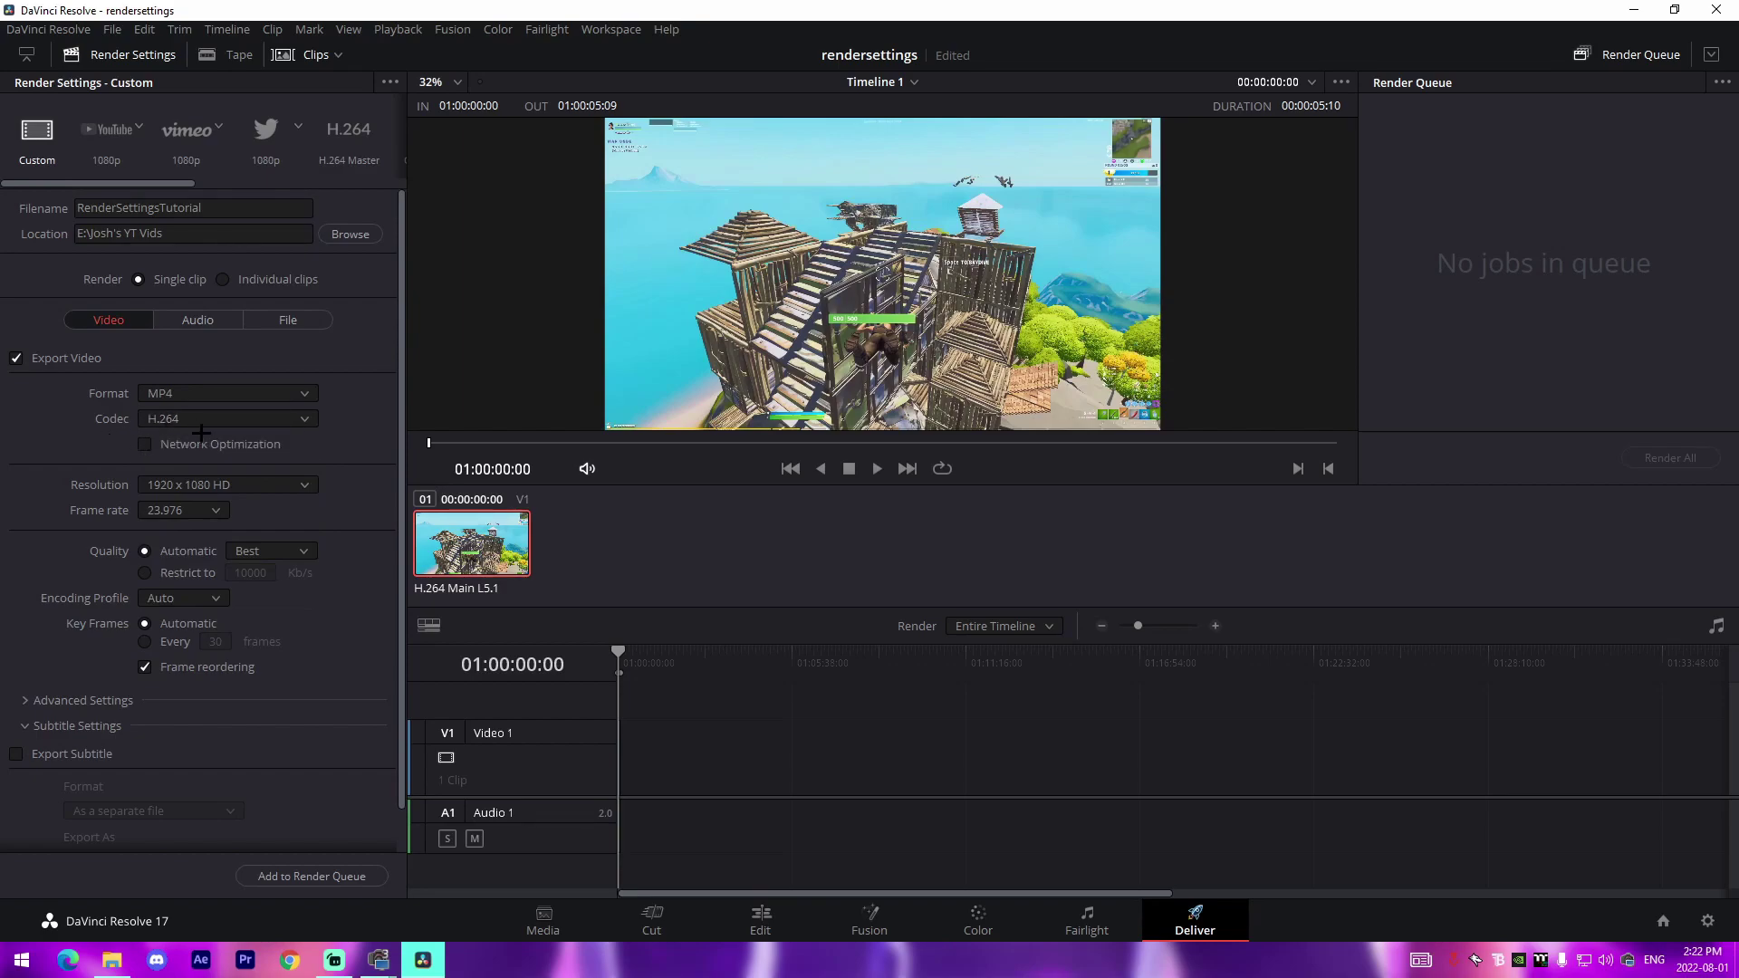
pyautogui.click(173, 510)
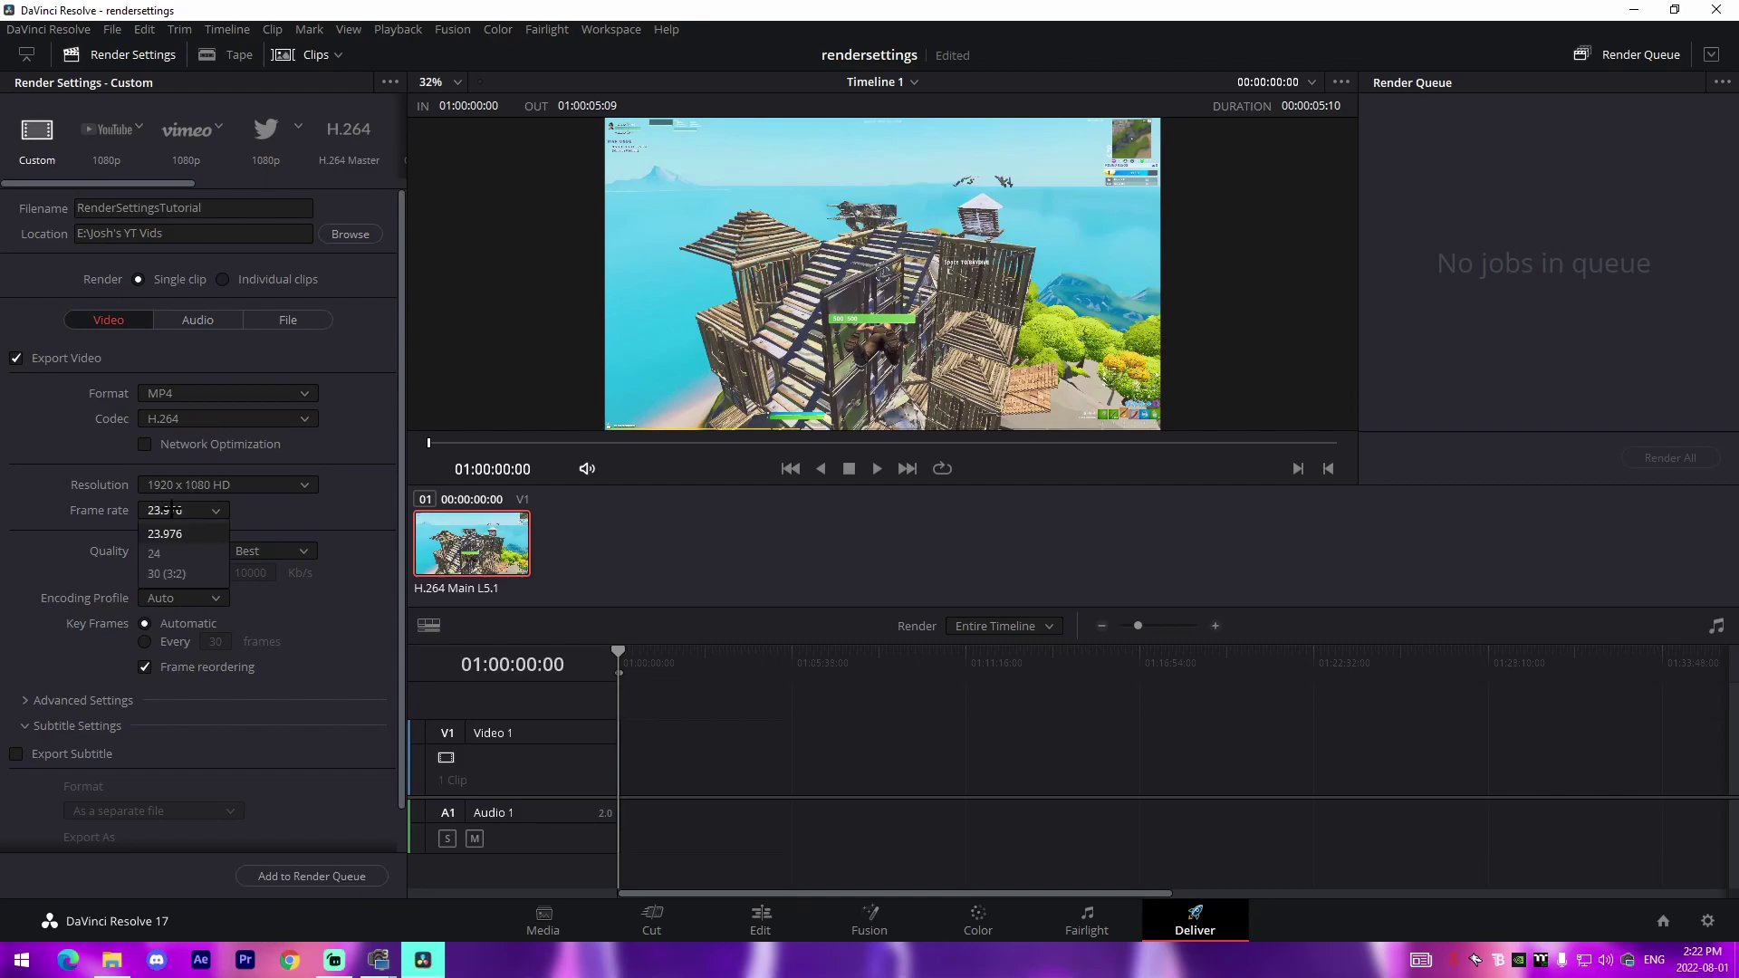
pyautogui.click(98, 472)
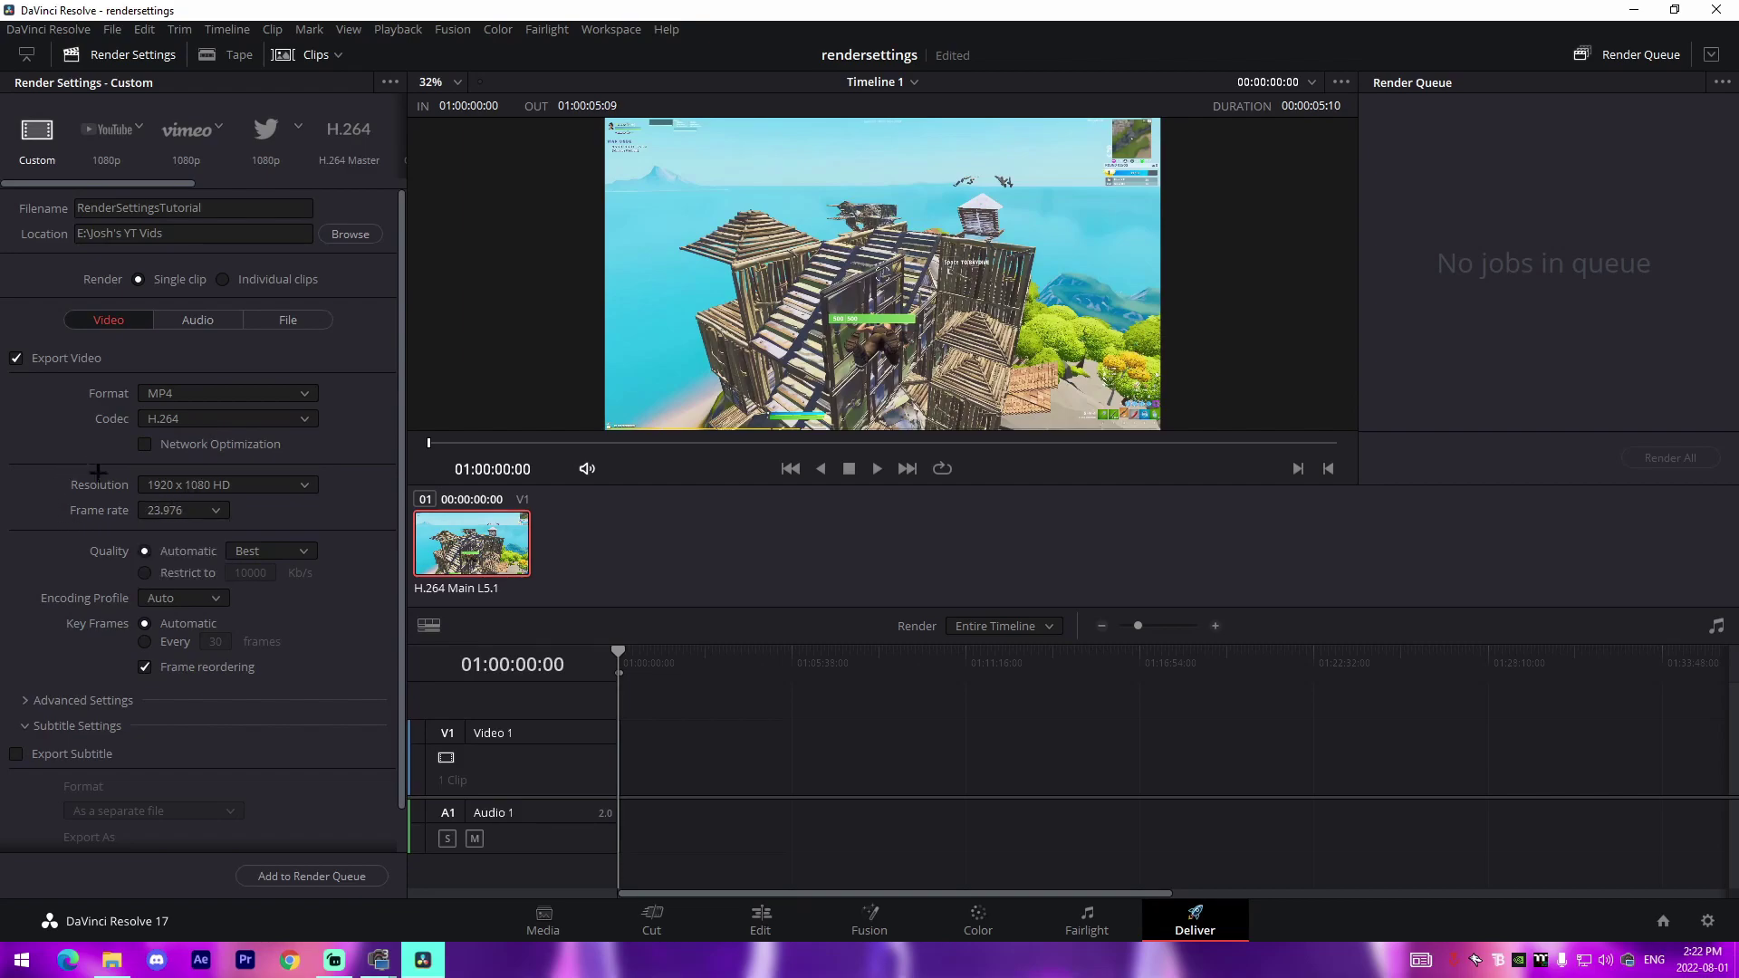
pyautogui.click(213, 483)
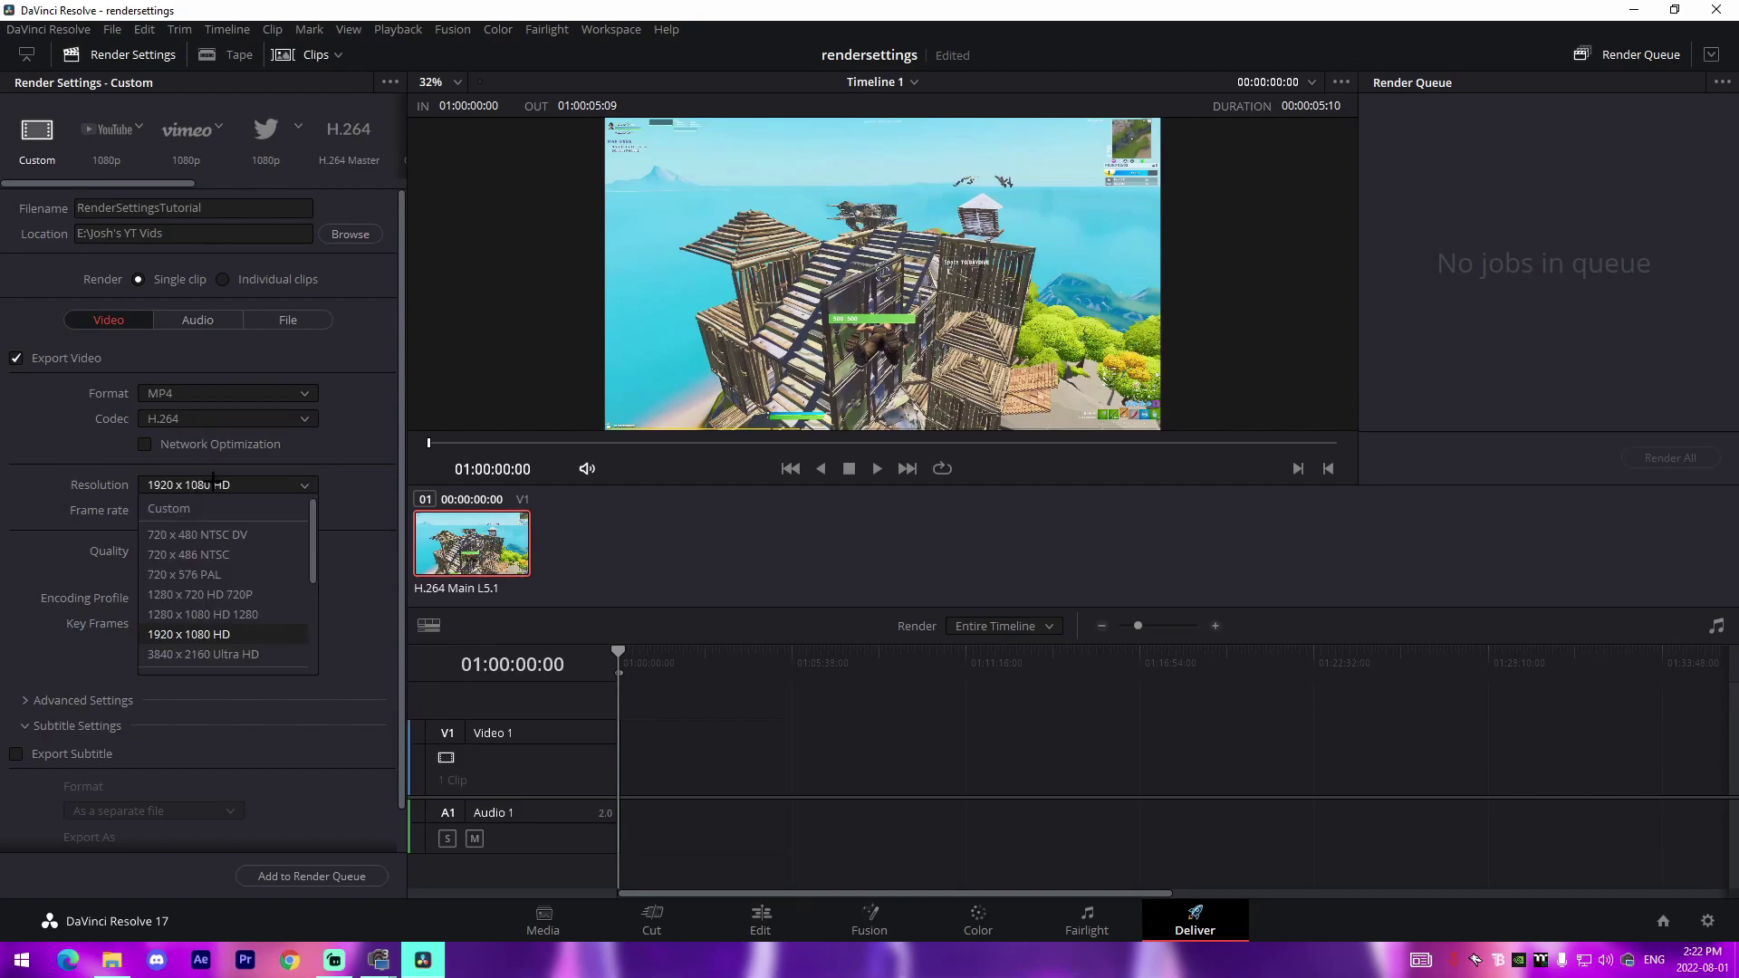
pyautogui.click(224, 635)
pyautogui.click(214, 484)
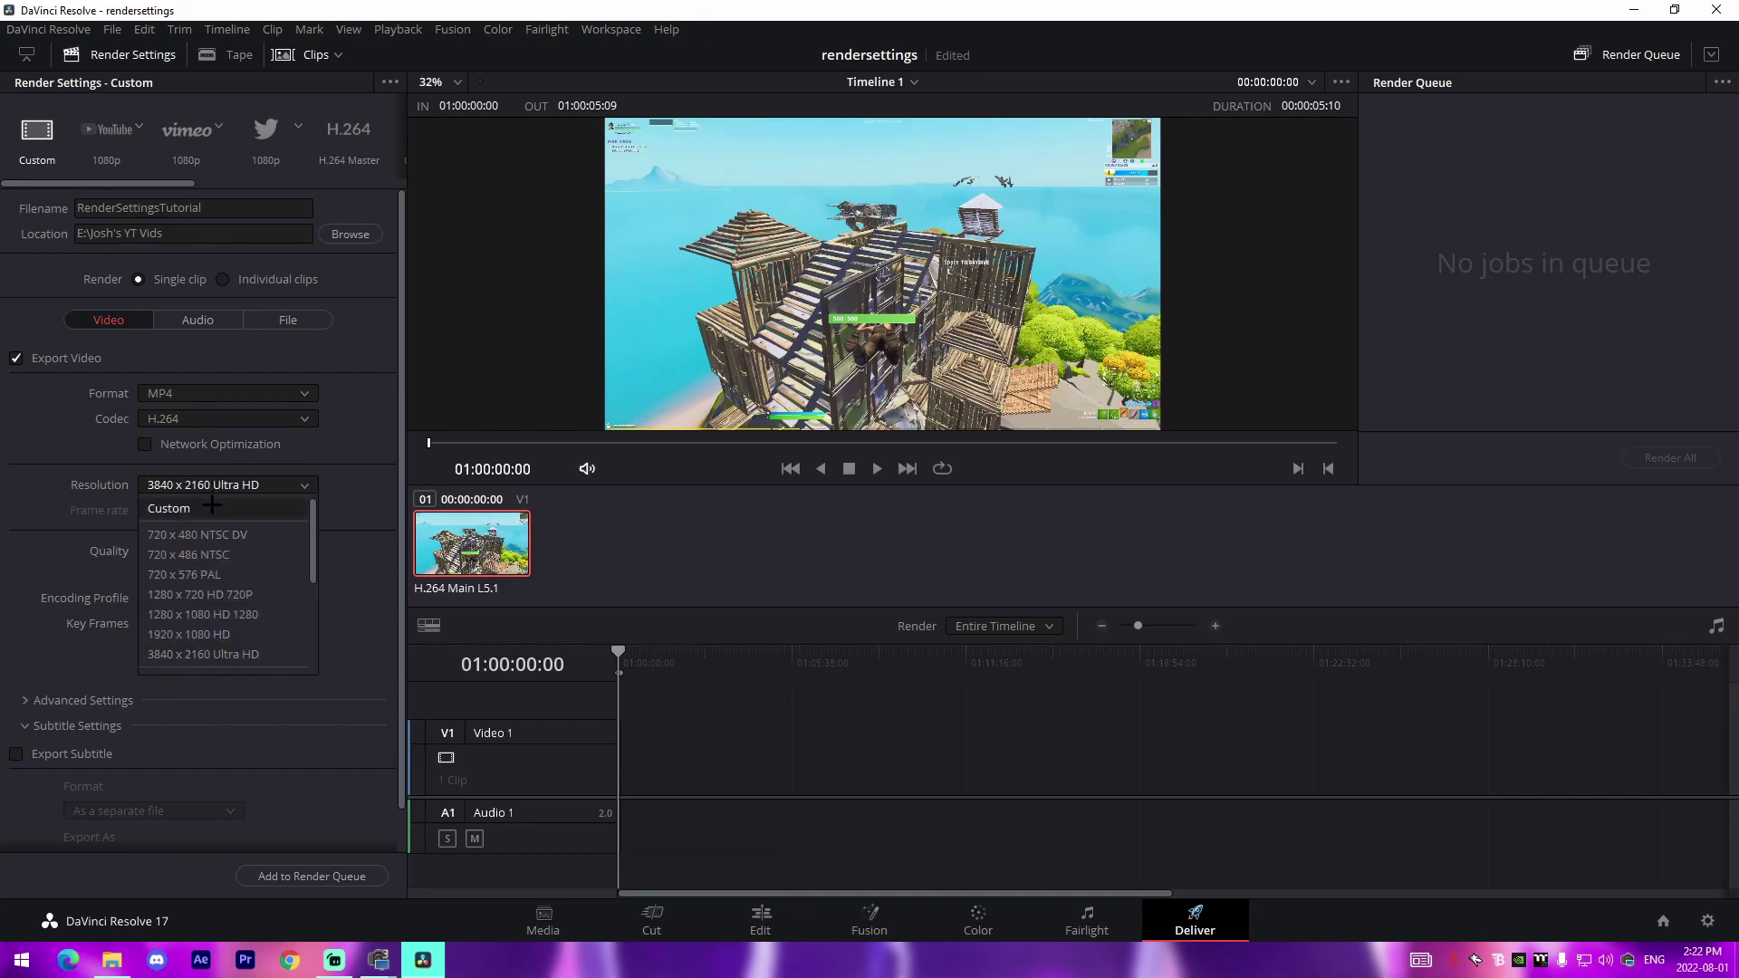
pyautogui.press('Escape')
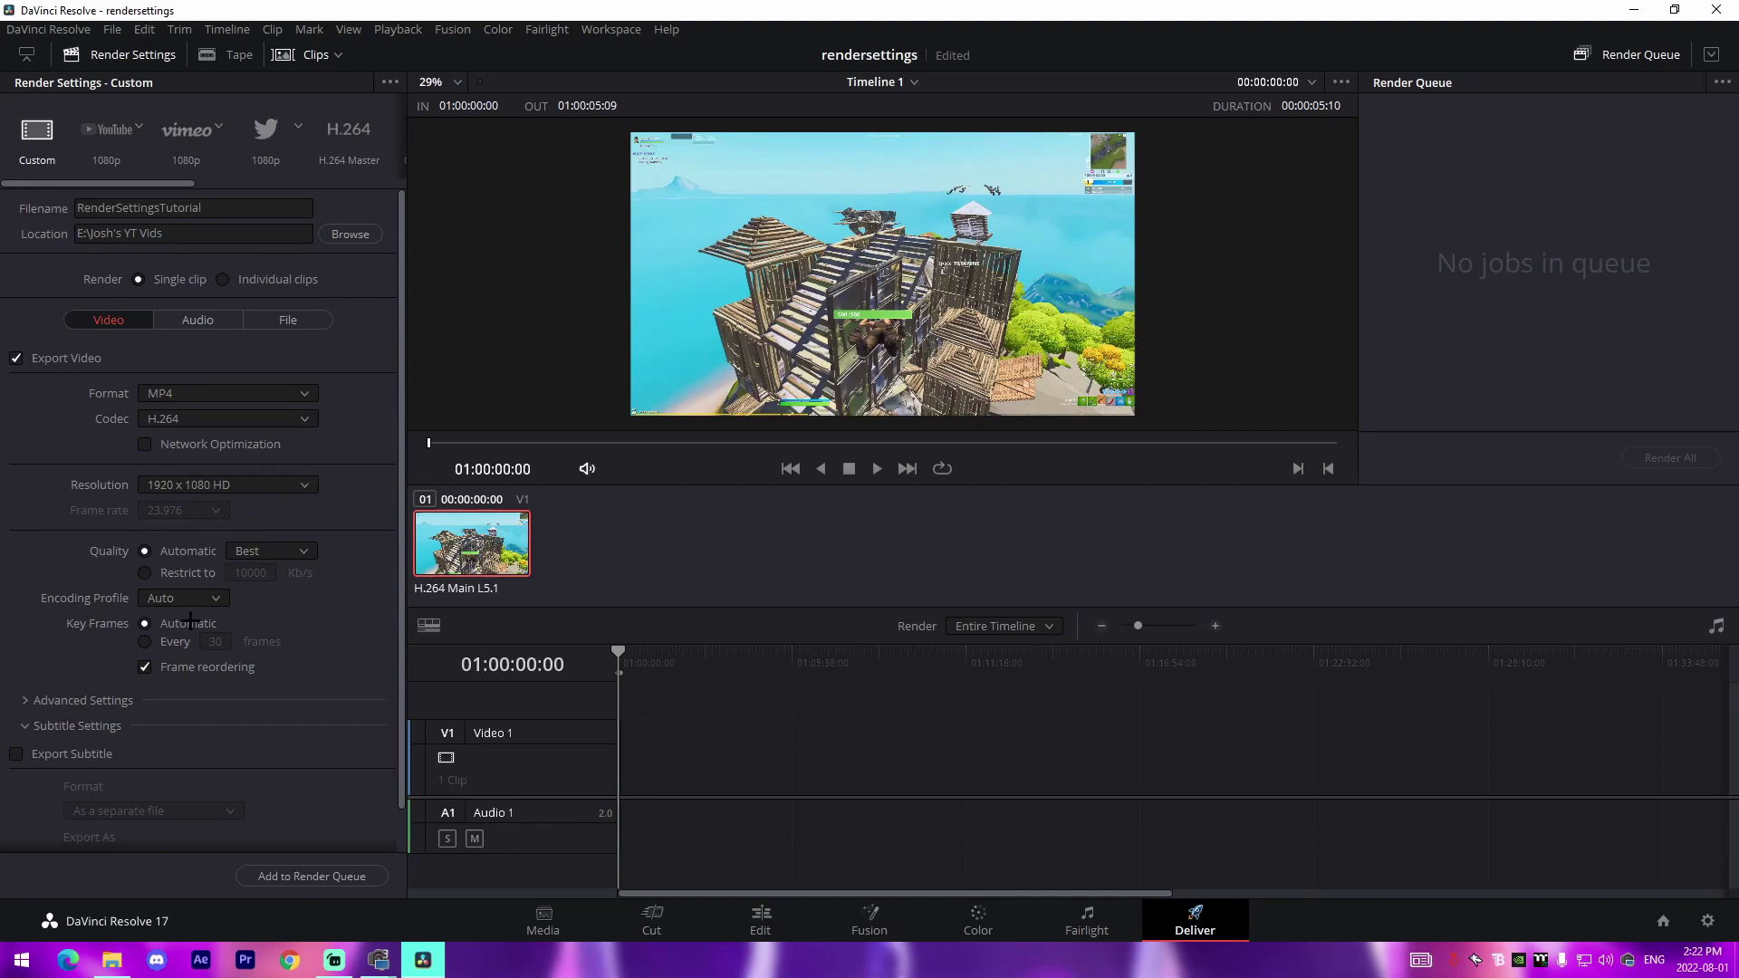
pyautogui.click(183, 494)
pyautogui.click(163, 534)
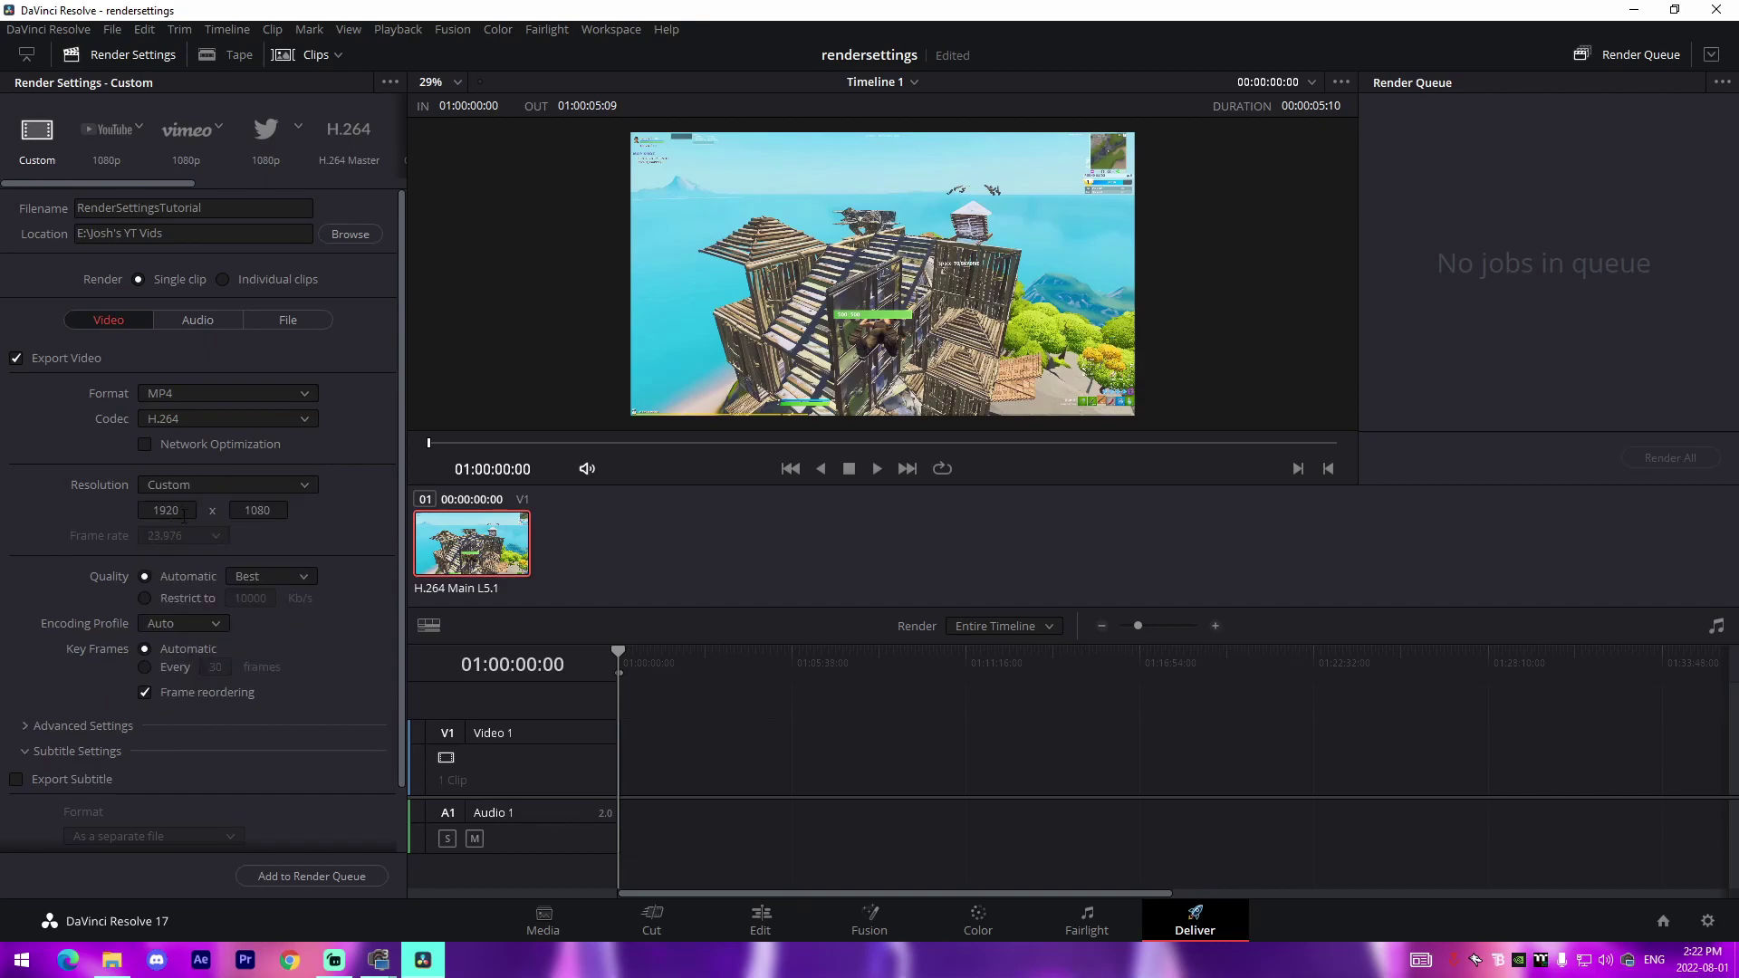
pyautogui.click(183, 513)
pyautogui.click(251, 529)
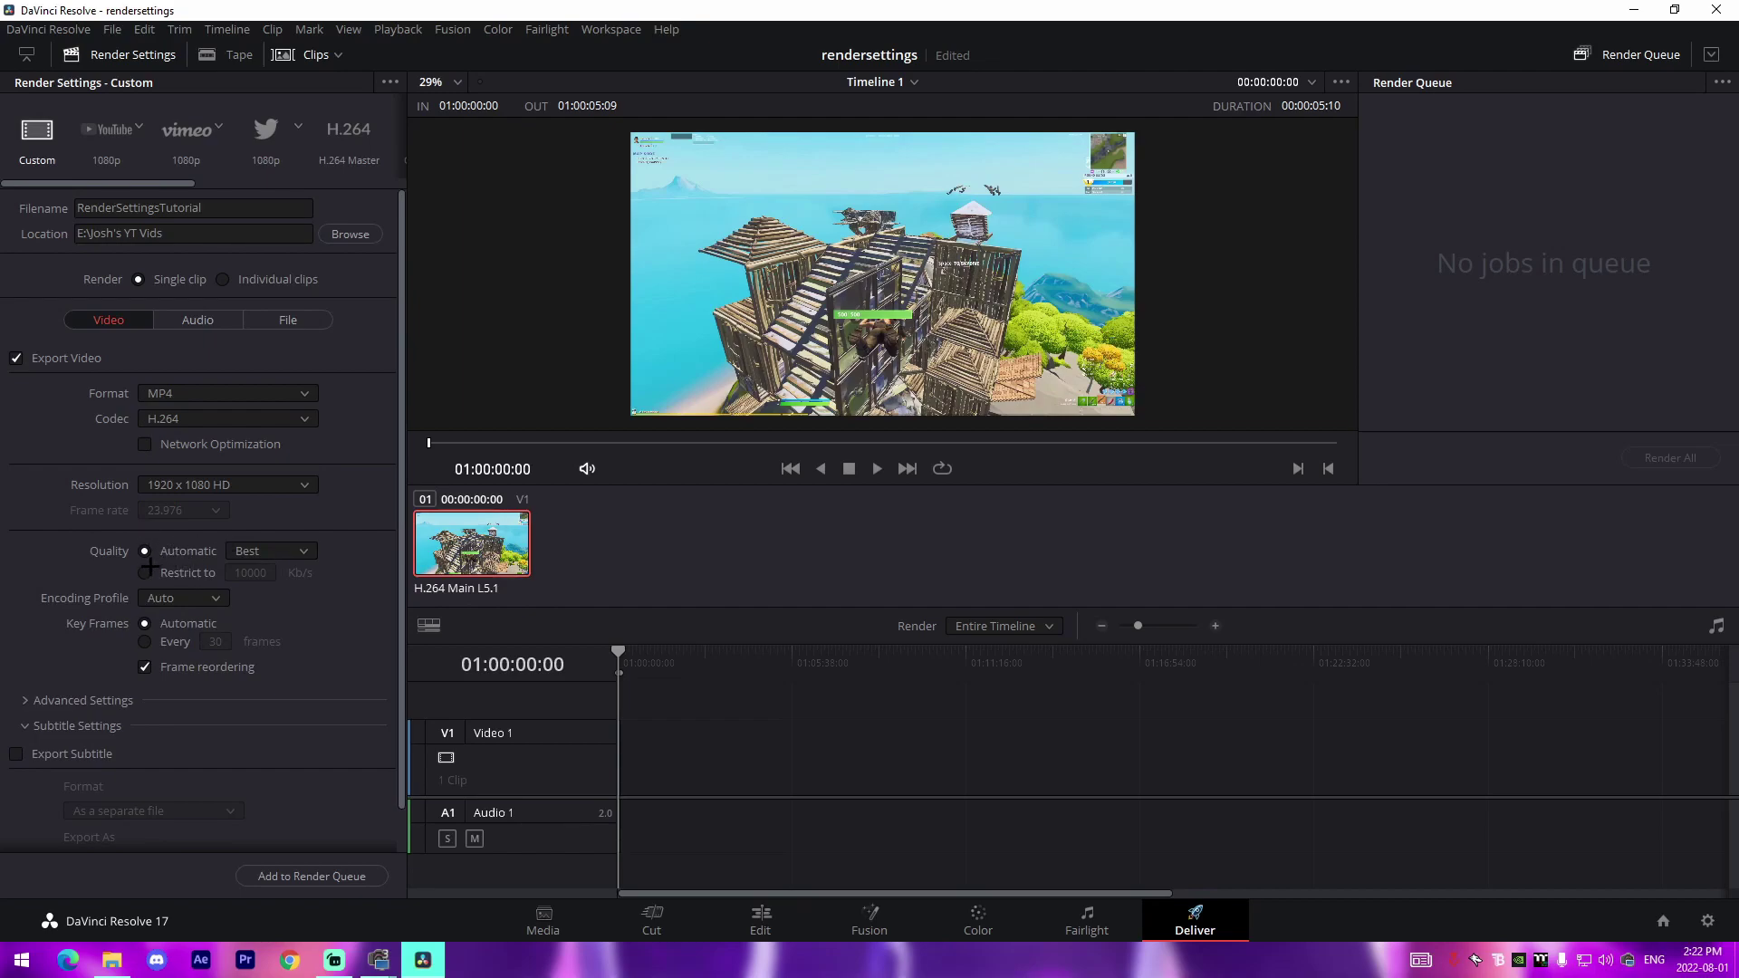
# Step: Cycle the Quality setting through High, Least, Low, Medium and back to Best
pyautogui.click(238, 550)
pyautogui.click(257, 594)
pyautogui.click(255, 550)
pyautogui.click(250, 574)
pyautogui.click(262, 549)
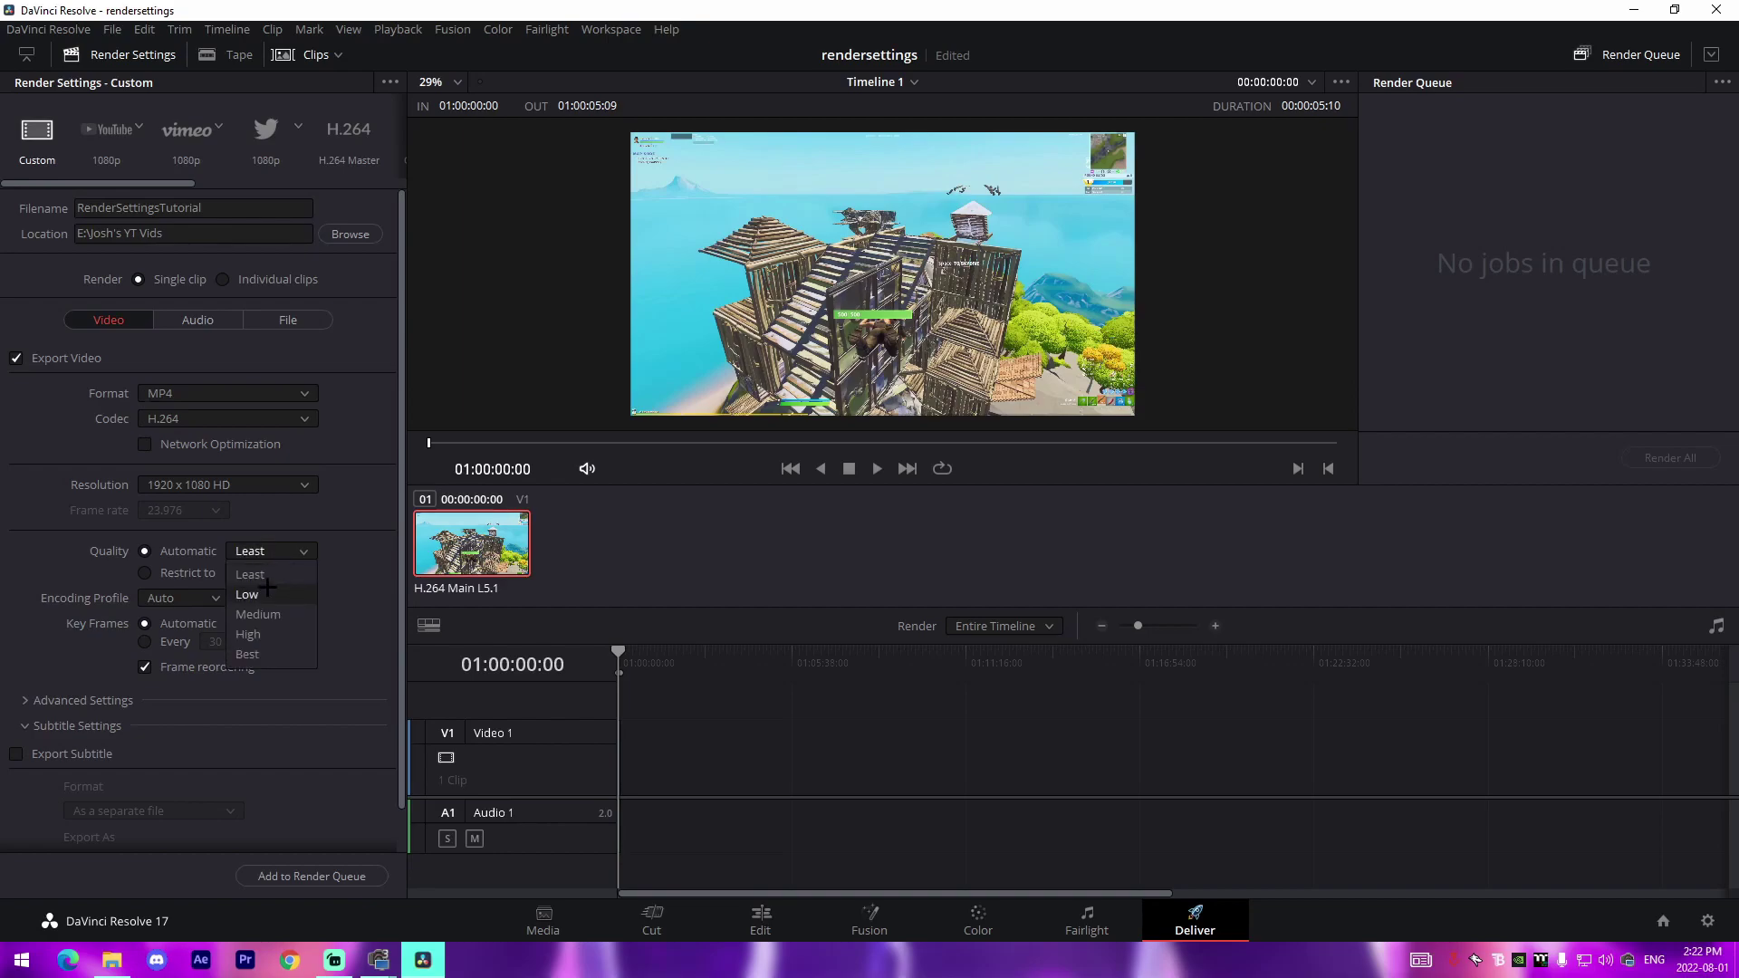
pyautogui.click(263, 594)
pyautogui.click(262, 551)
pyautogui.click(258, 614)
pyautogui.click(263, 551)
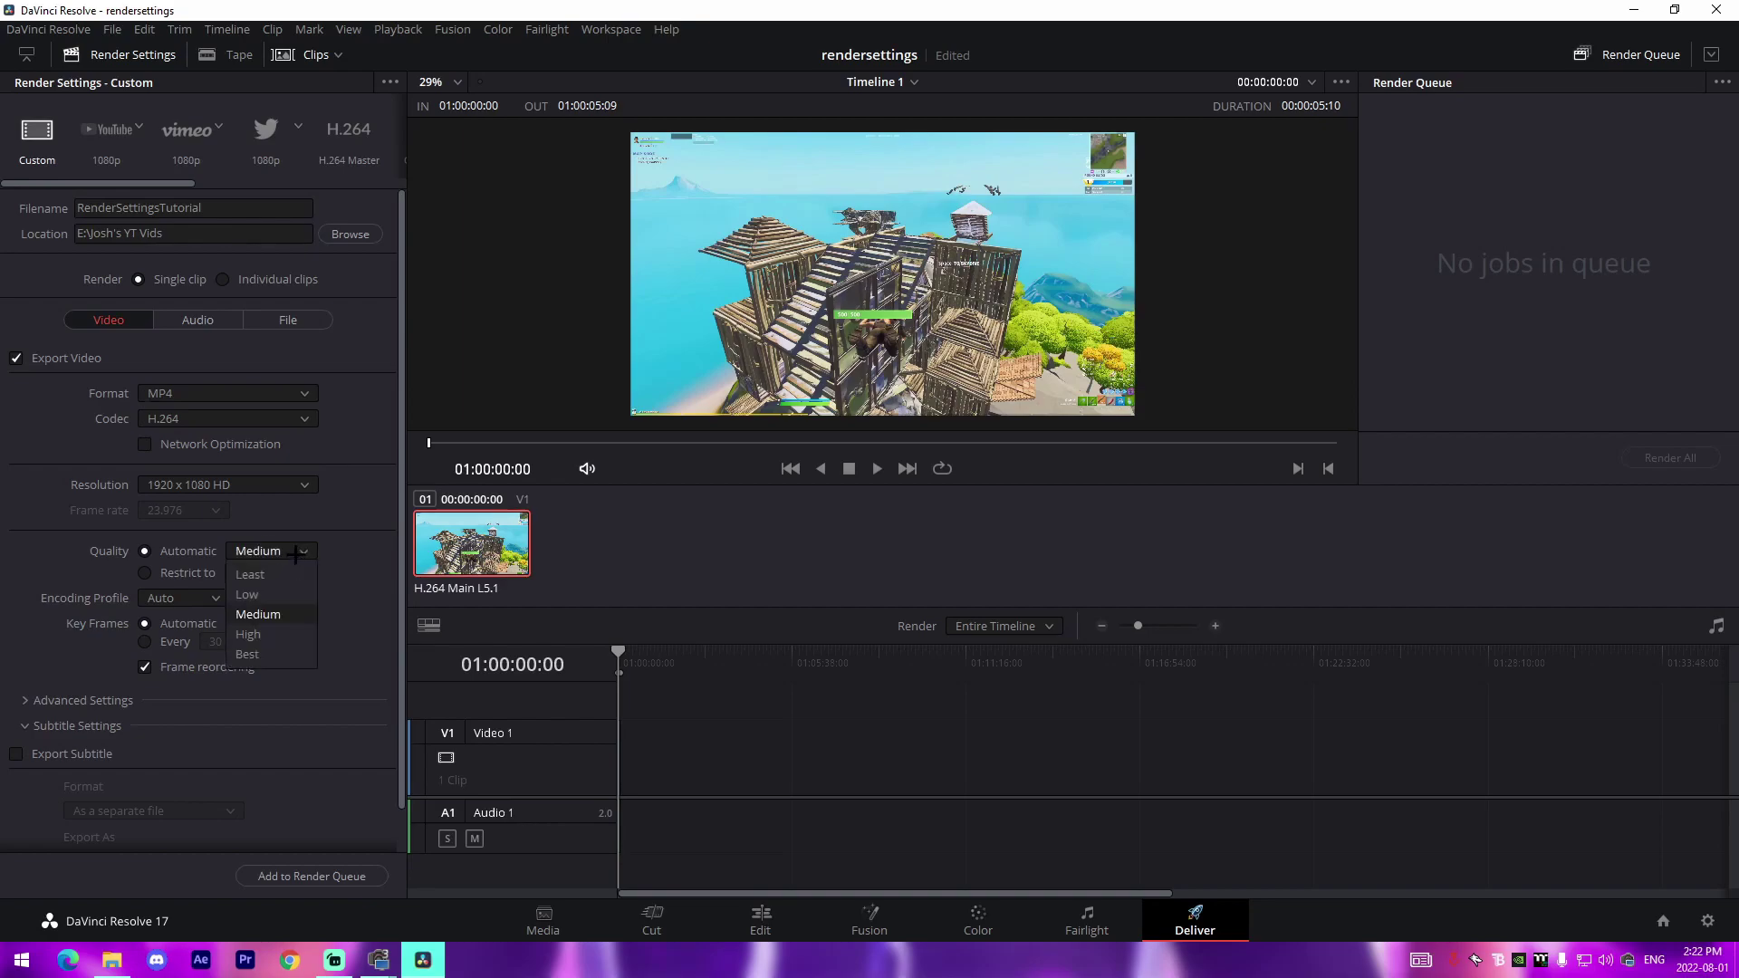
pyautogui.click(258, 634)
pyautogui.click(262, 550)
pyautogui.click(247, 654)
# Step: Restrict the quality to a 130000 Kb/s bitrate
pyautogui.click(145, 572)
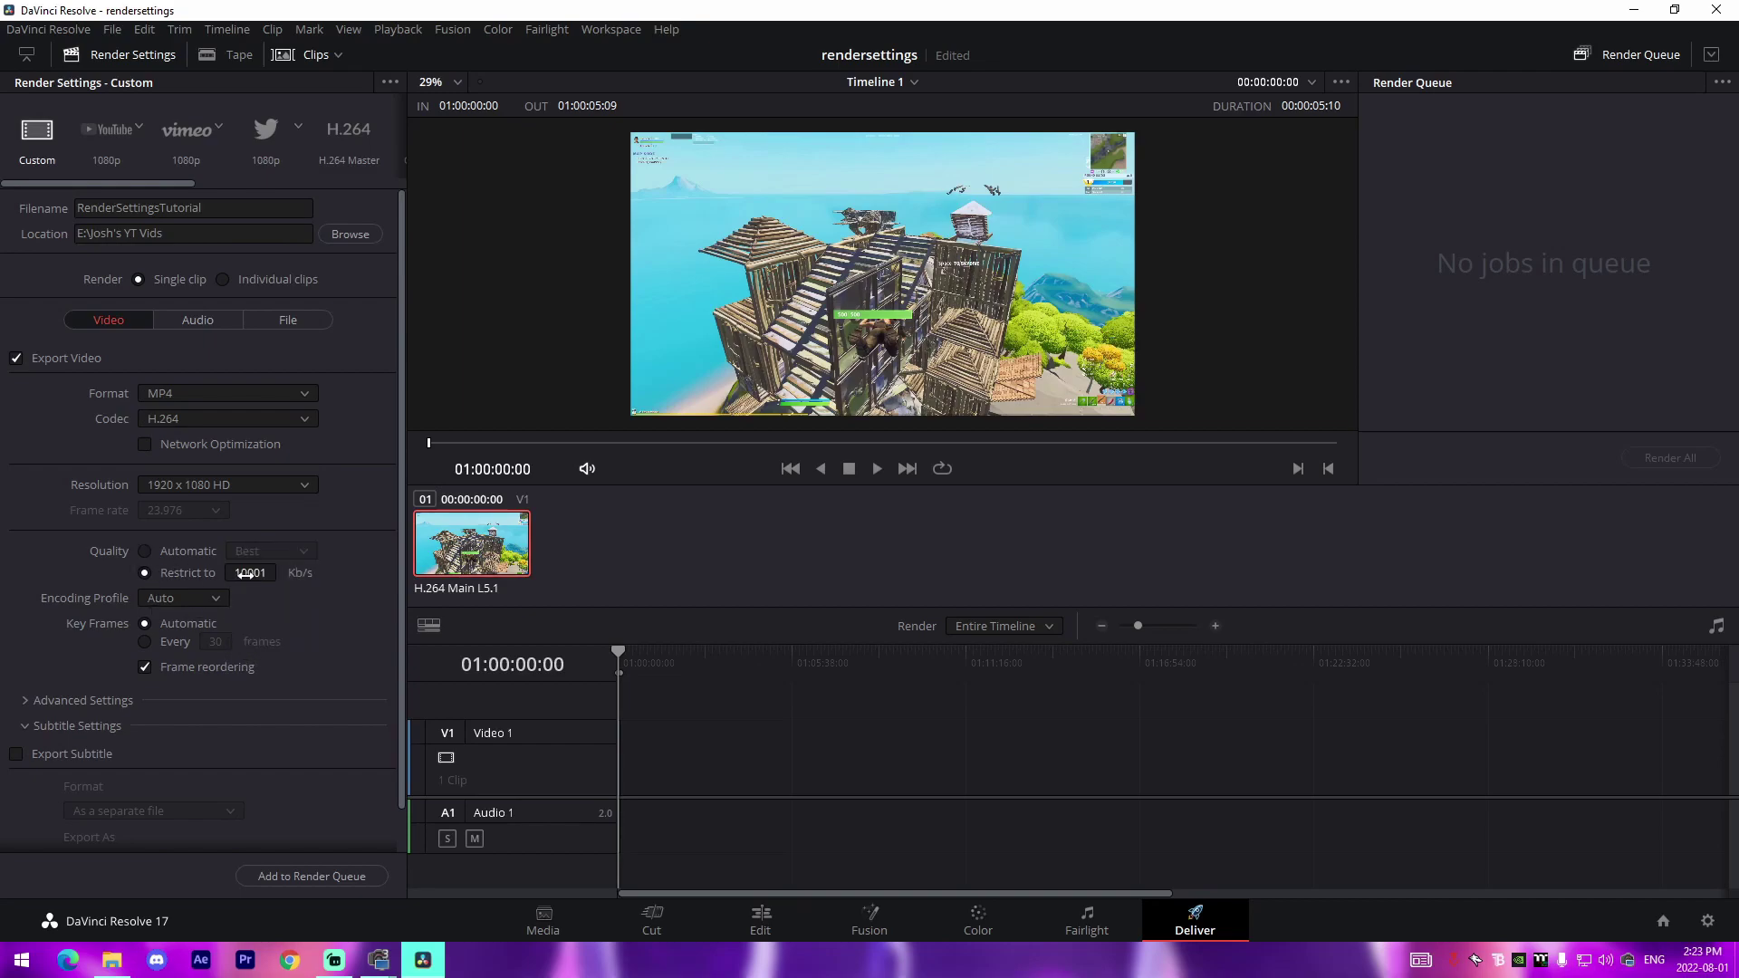
pyautogui.click(245, 574)
pyautogui.write('1')
pyautogui.press('Return')
pyautogui.doubleClick(268, 574)
pyautogui.write('130000')
pyautogui.press('Return')
# Step: Review Advanced Settings (Square pixel aspect, Auto data levels), then collapse the Advanced and Subtitle sections
pyautogui.click(54, 700)
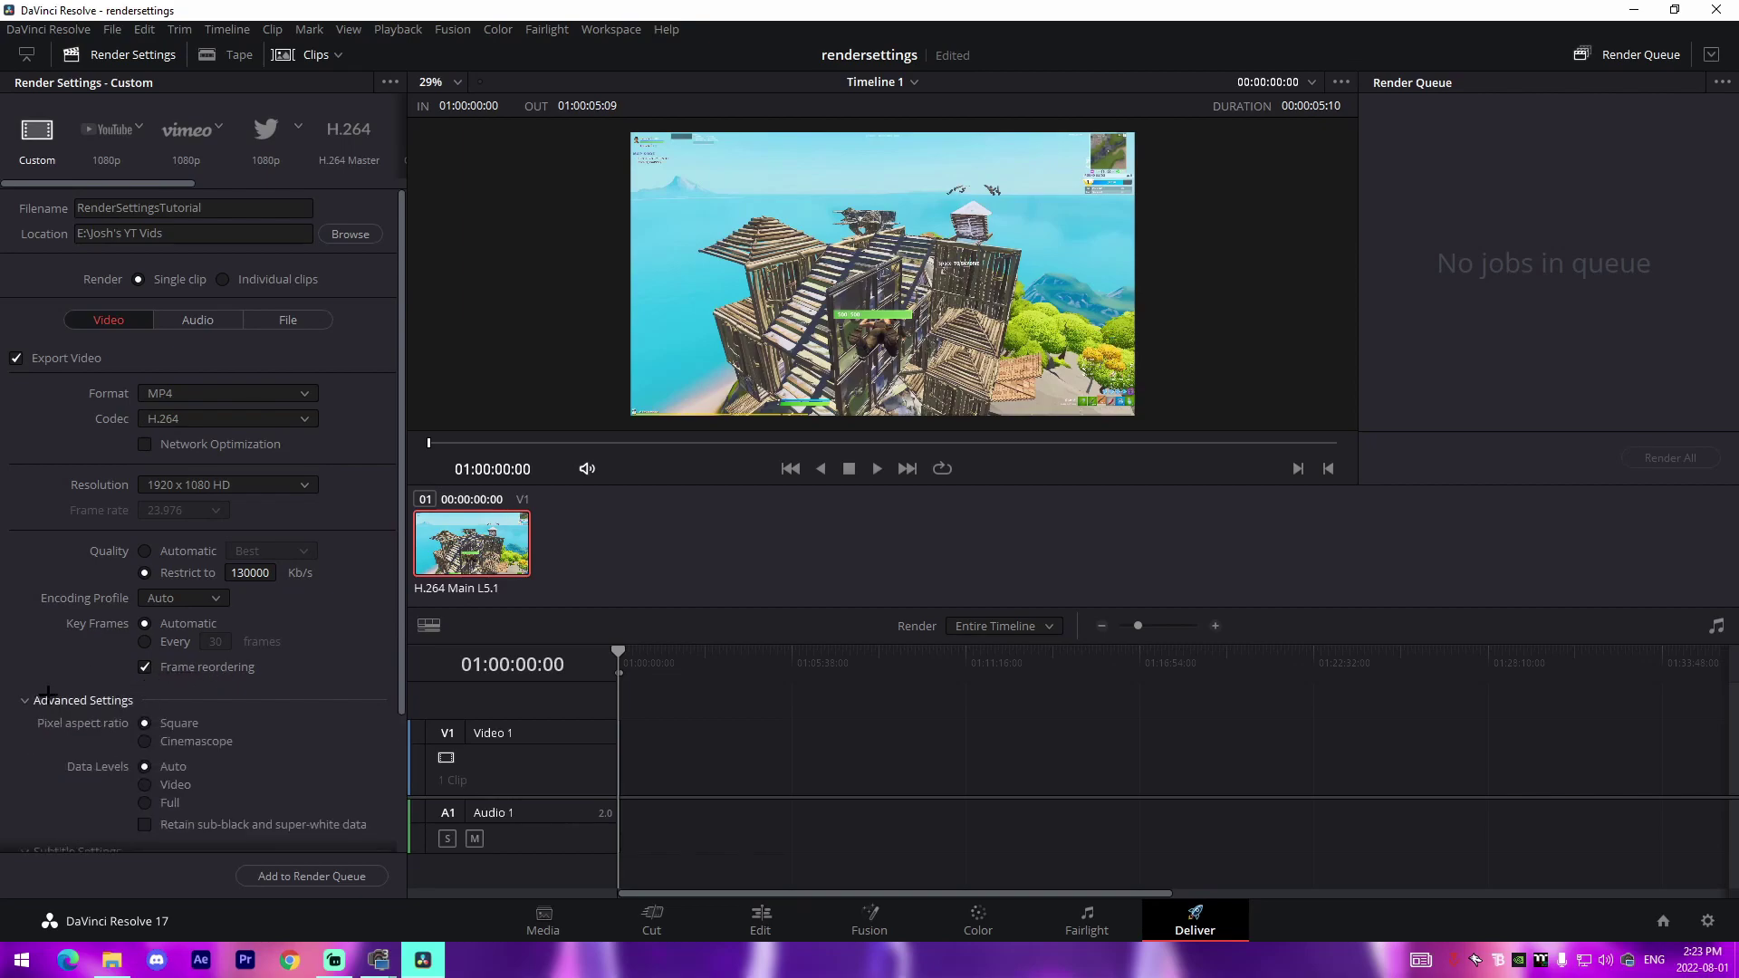
pyautogui.scroll(-3, 114, 665)
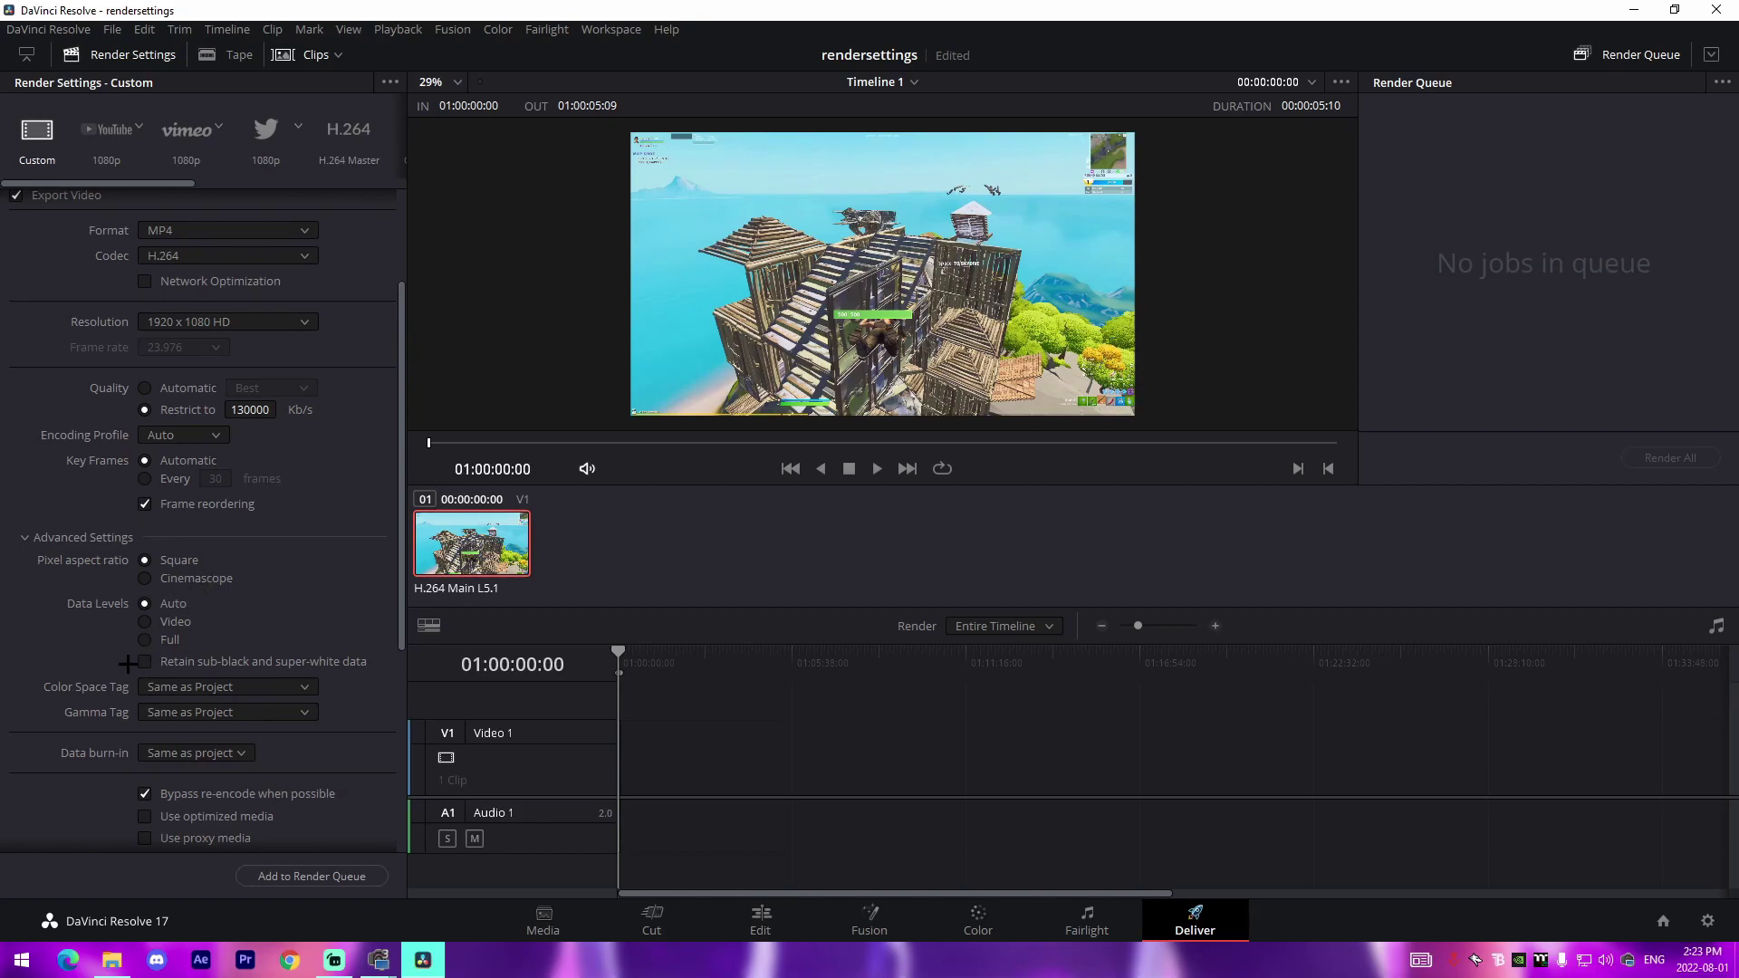
pyautogui.scroll(-3, 68, 682)
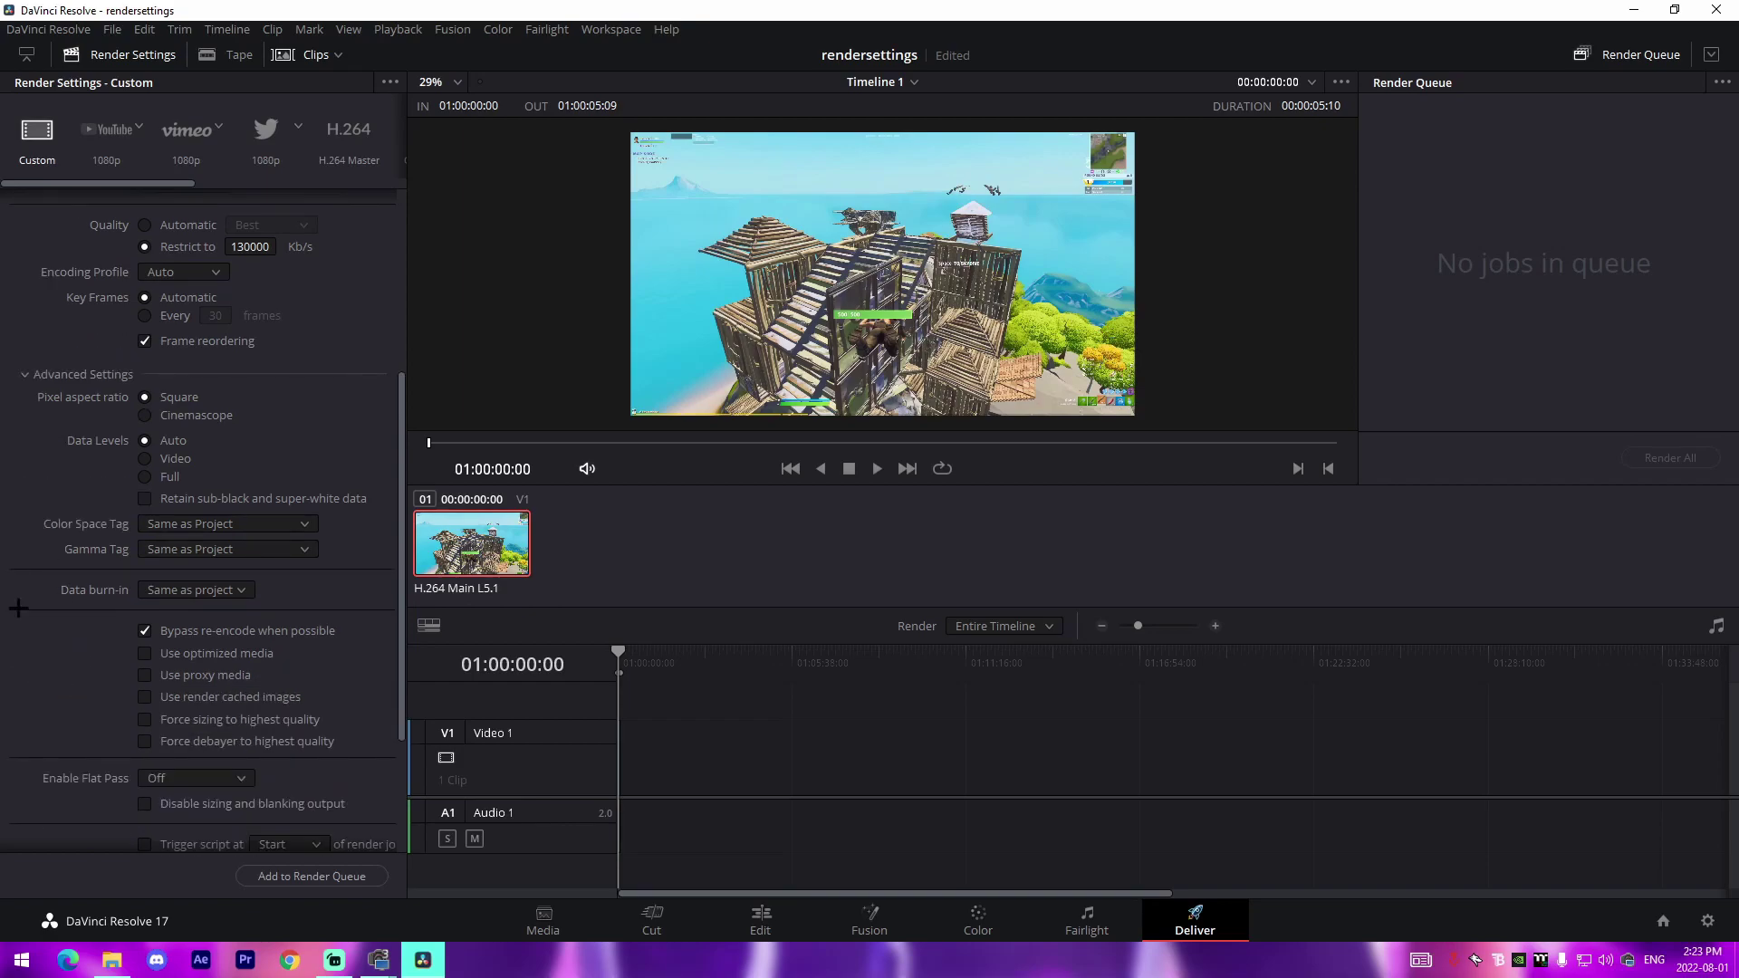
pyautogui.scroll(2, 92, 623)
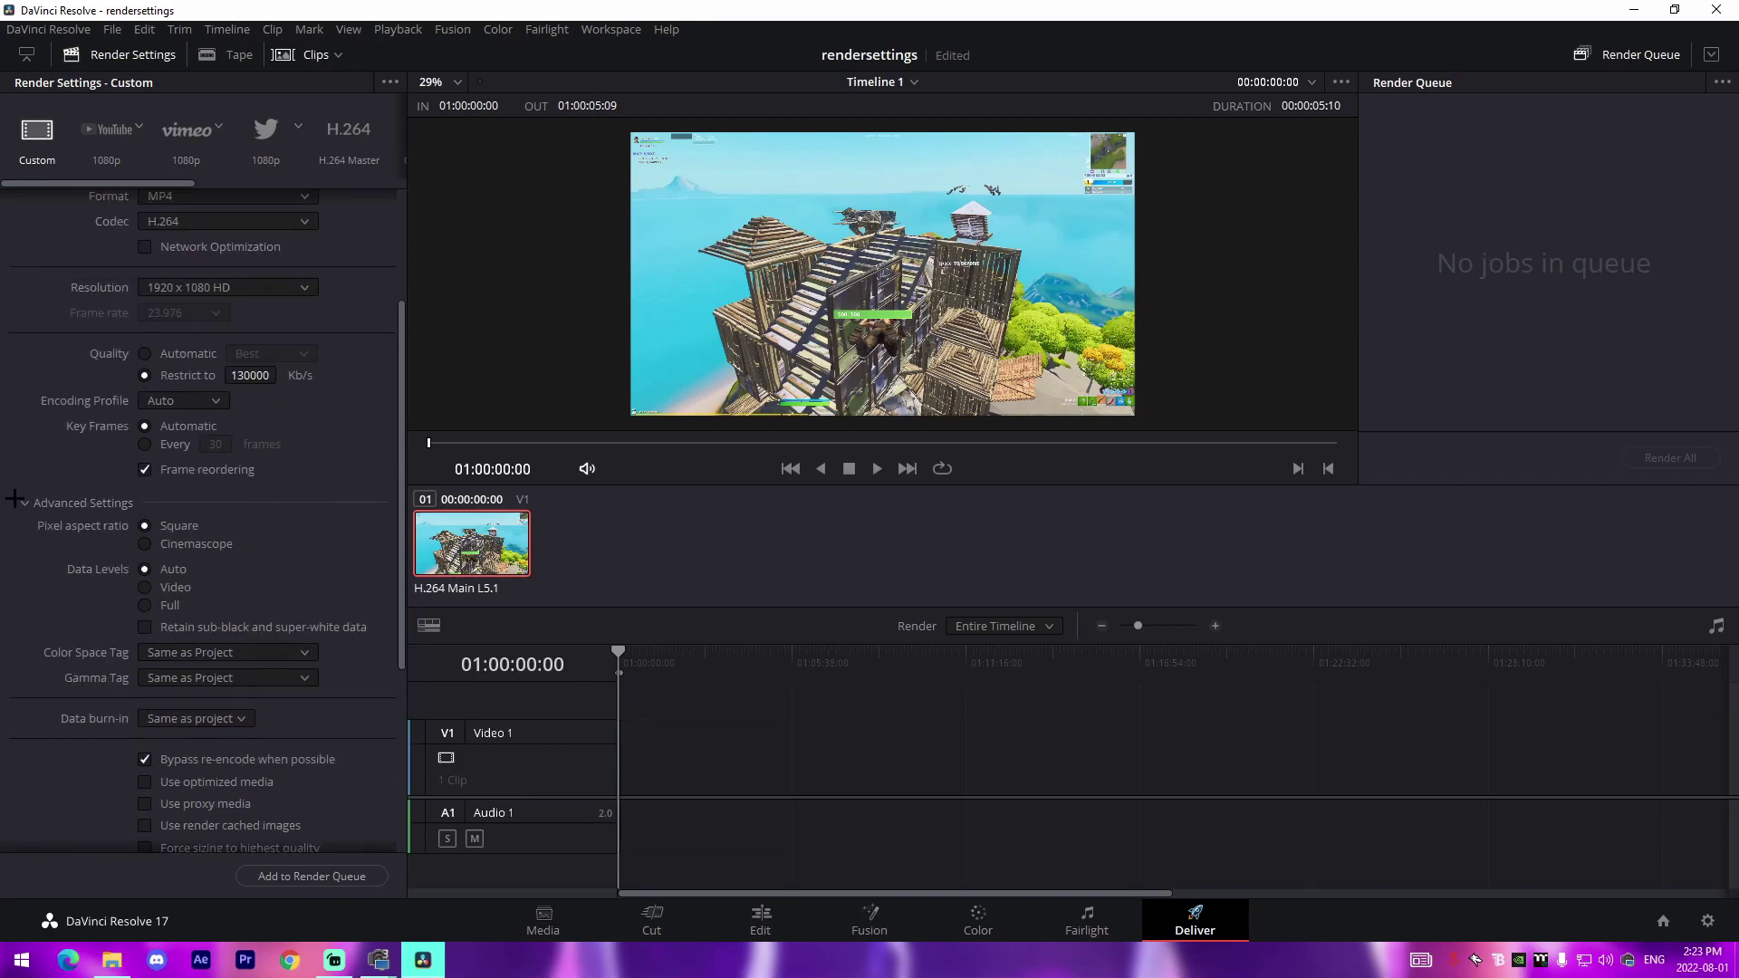
pyautogui.click(68, 501)
pyautogui.click(68, 681)
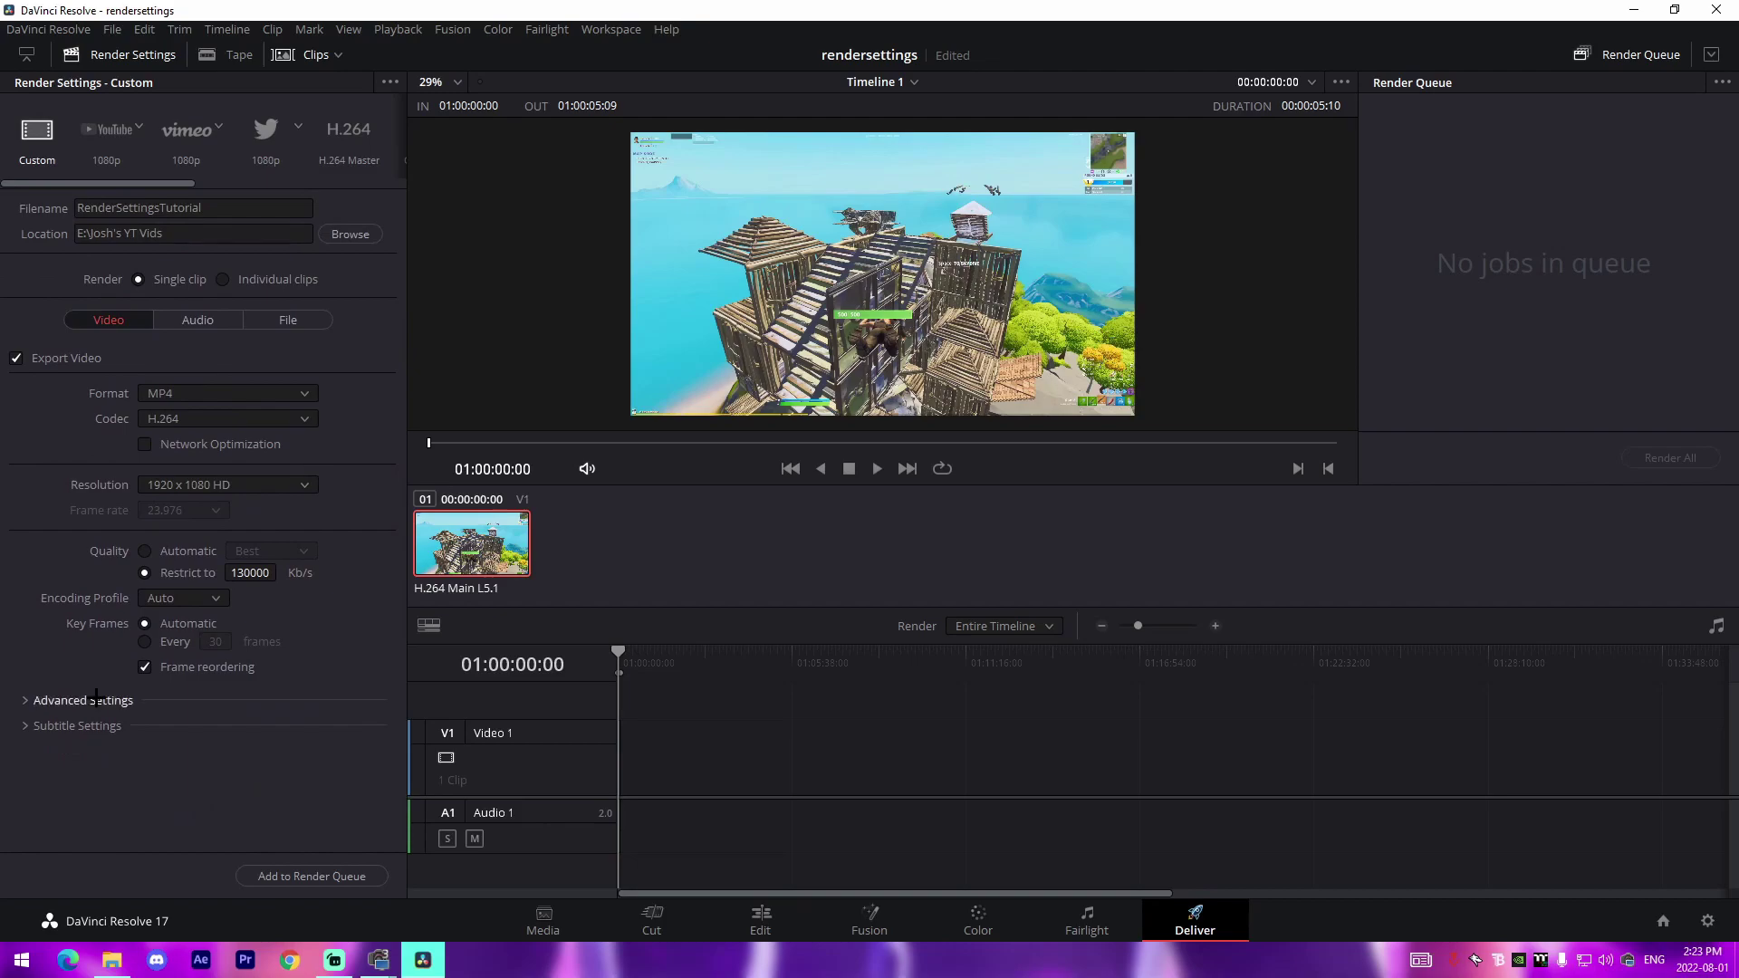
# Step: In the audio settings, keep the codec as AAC
pyautogui.click(197, 320)
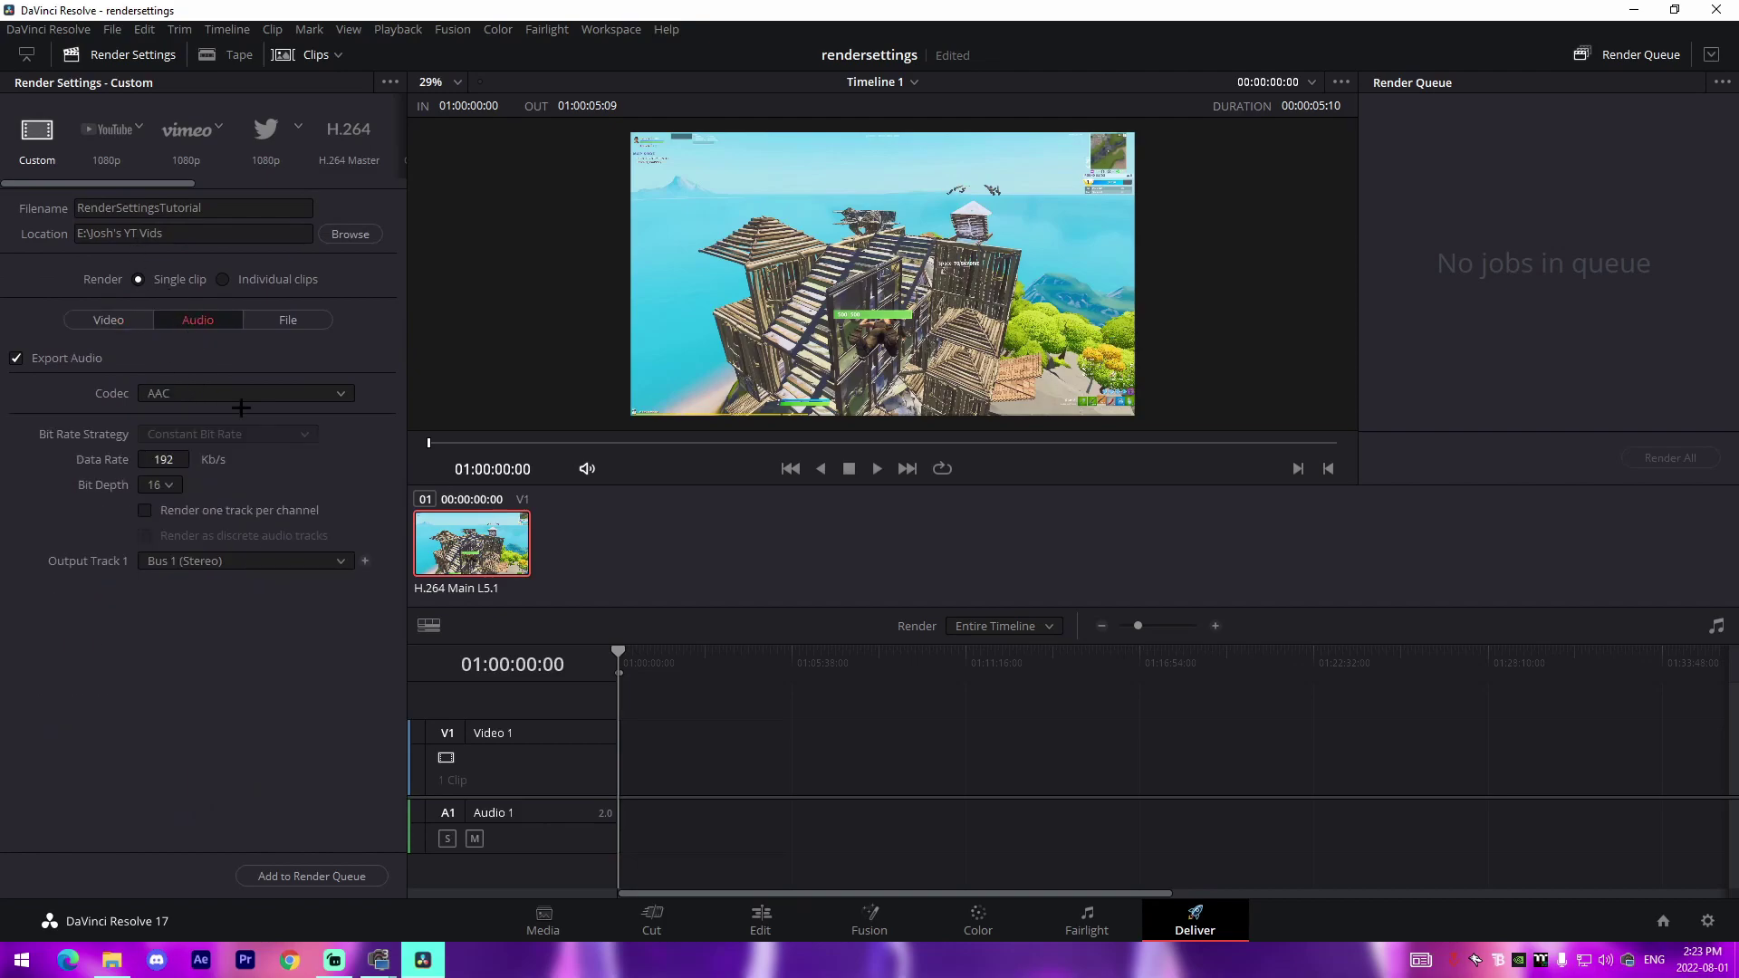
pyautogui.click(231, 393)
pyautogui.click(231, 416)
pyautogui.click(163, 397)
pyautogui.click(84, 410)
# Step: Set Output Track 1 to All Timeline Tracks and bring up the File settings
pyautogui.click(196, 558)
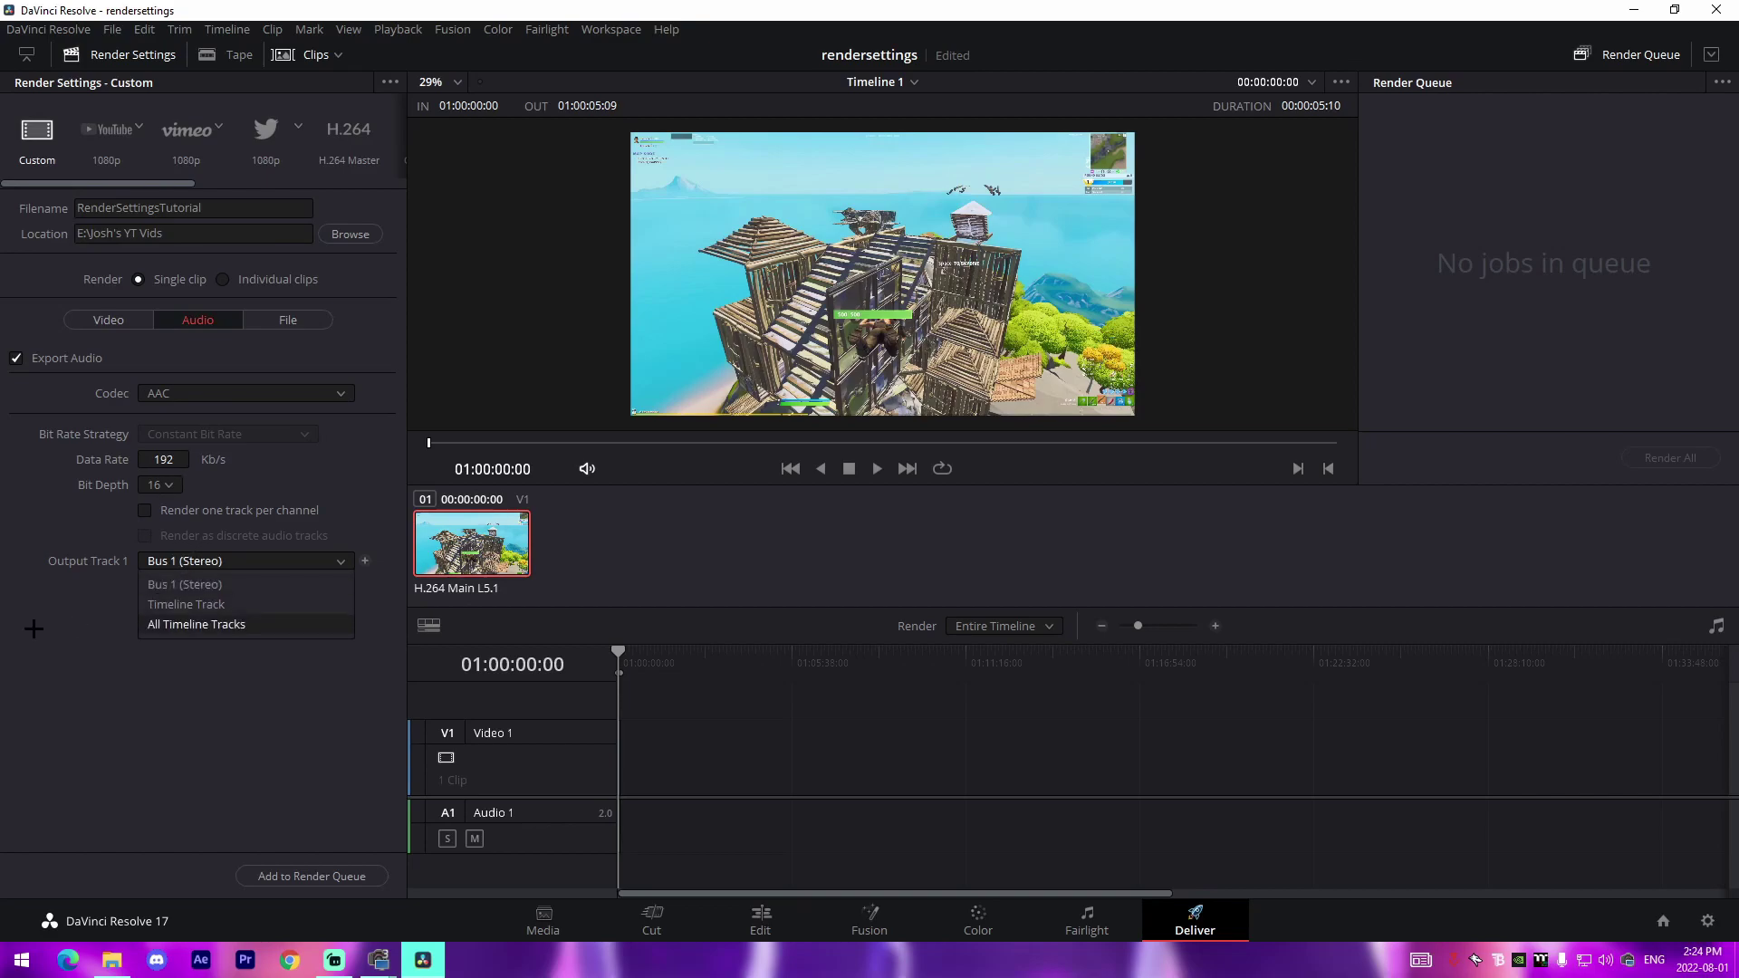
pyautogui.click(182, 624)
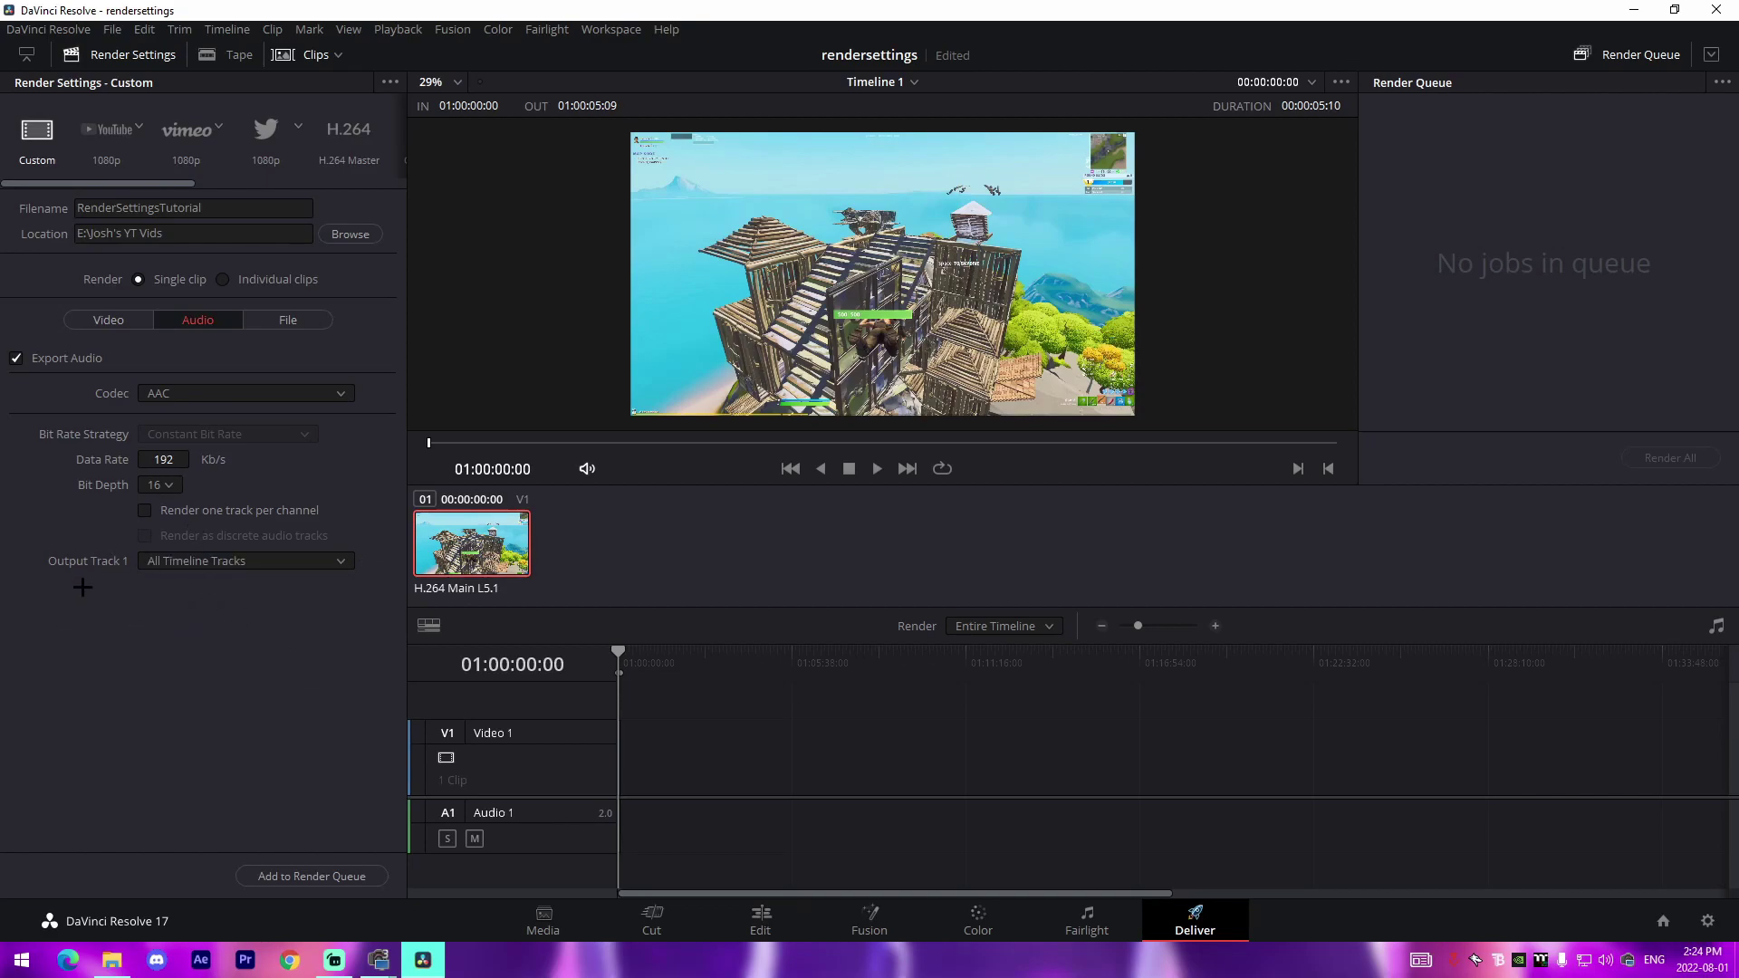
pyautogui.click(252, 325)
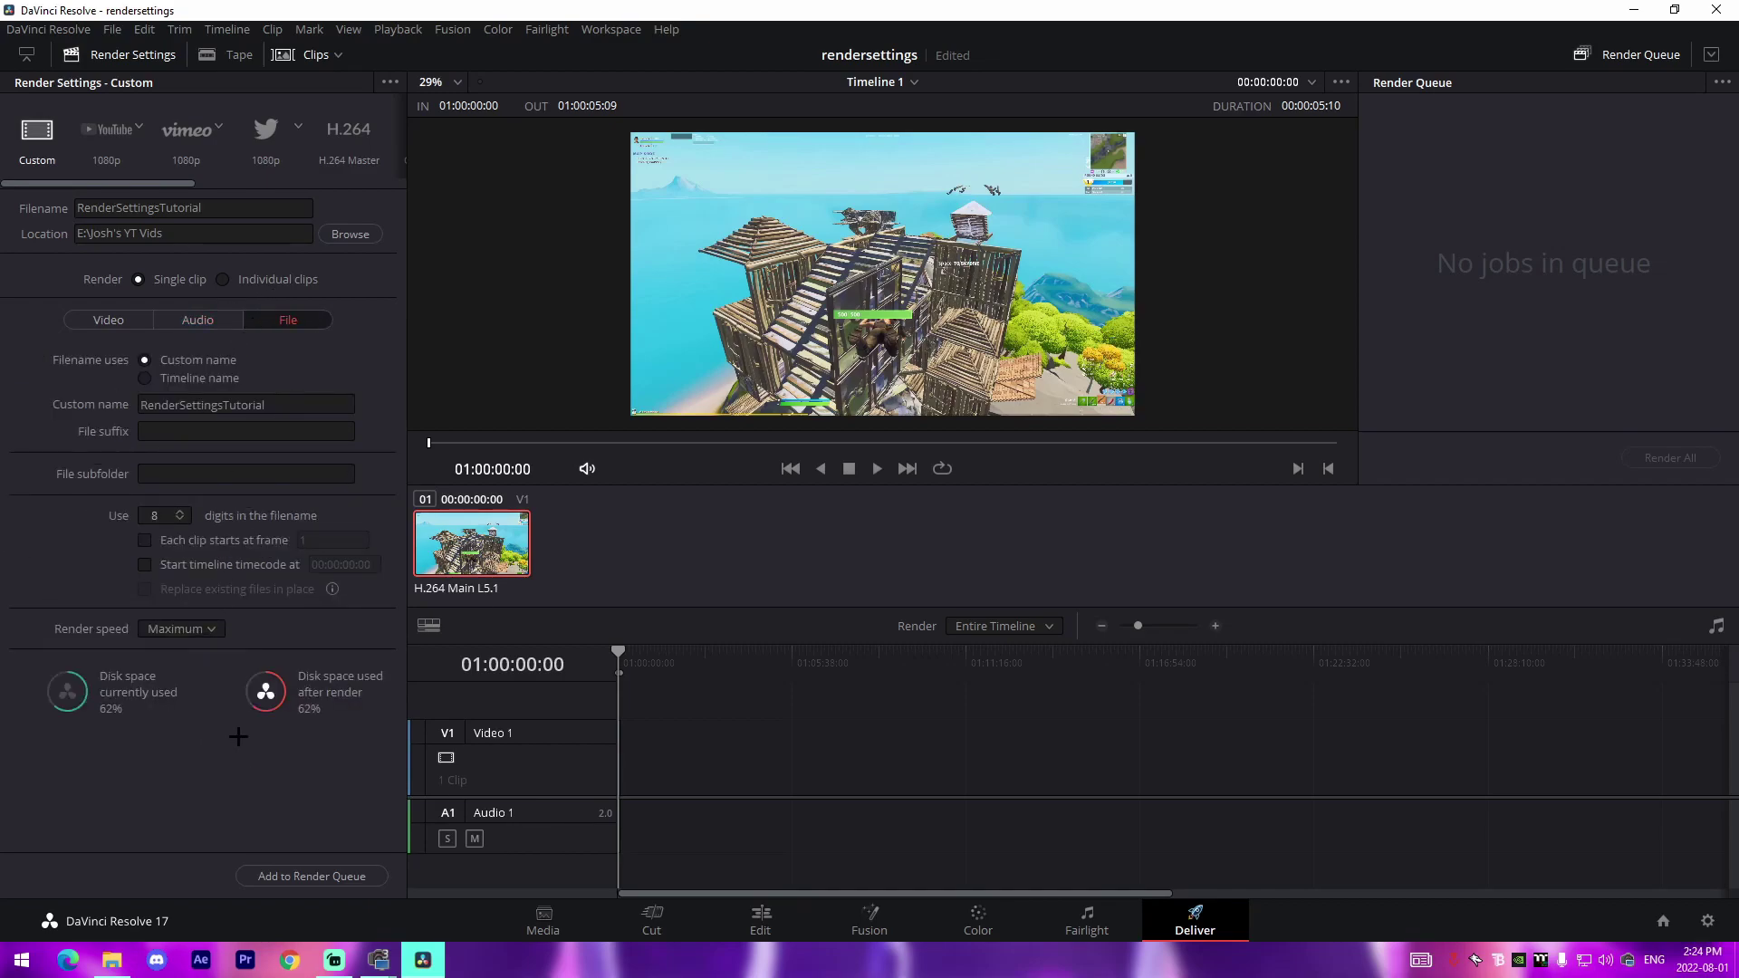
pyautogui.click(194, 632)
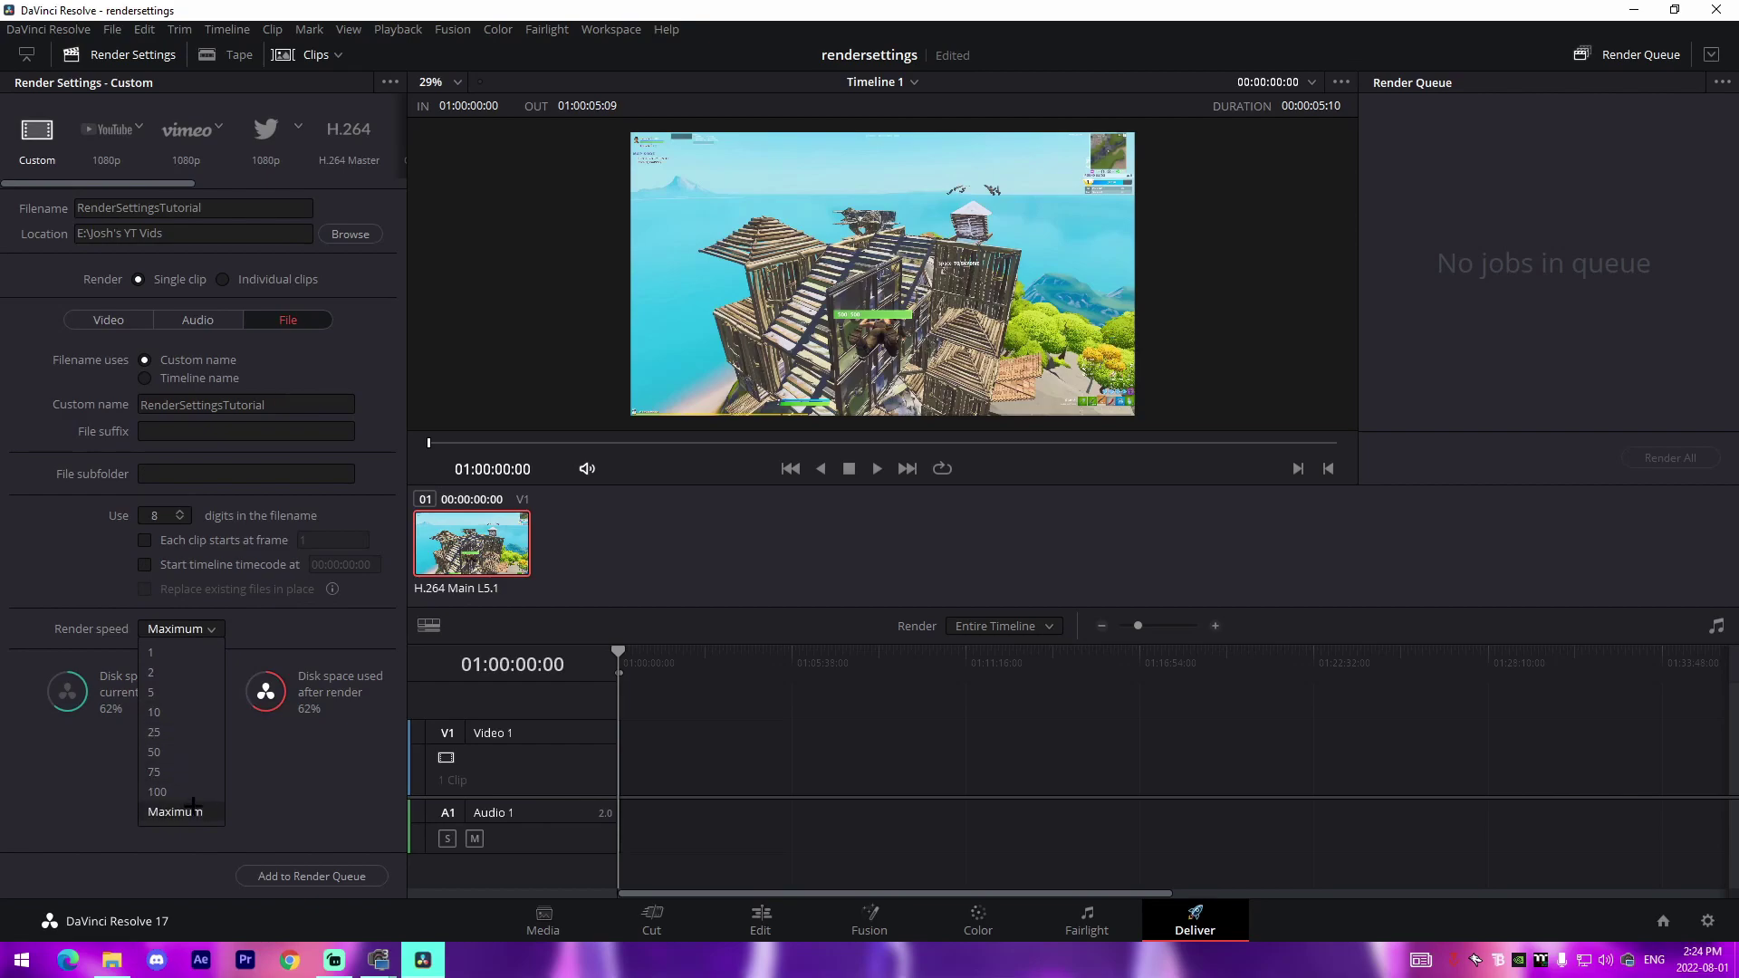
pyautogui.click(192, 797)
pyautogui.click(208, 628)
pyautogui.click(176, 811)
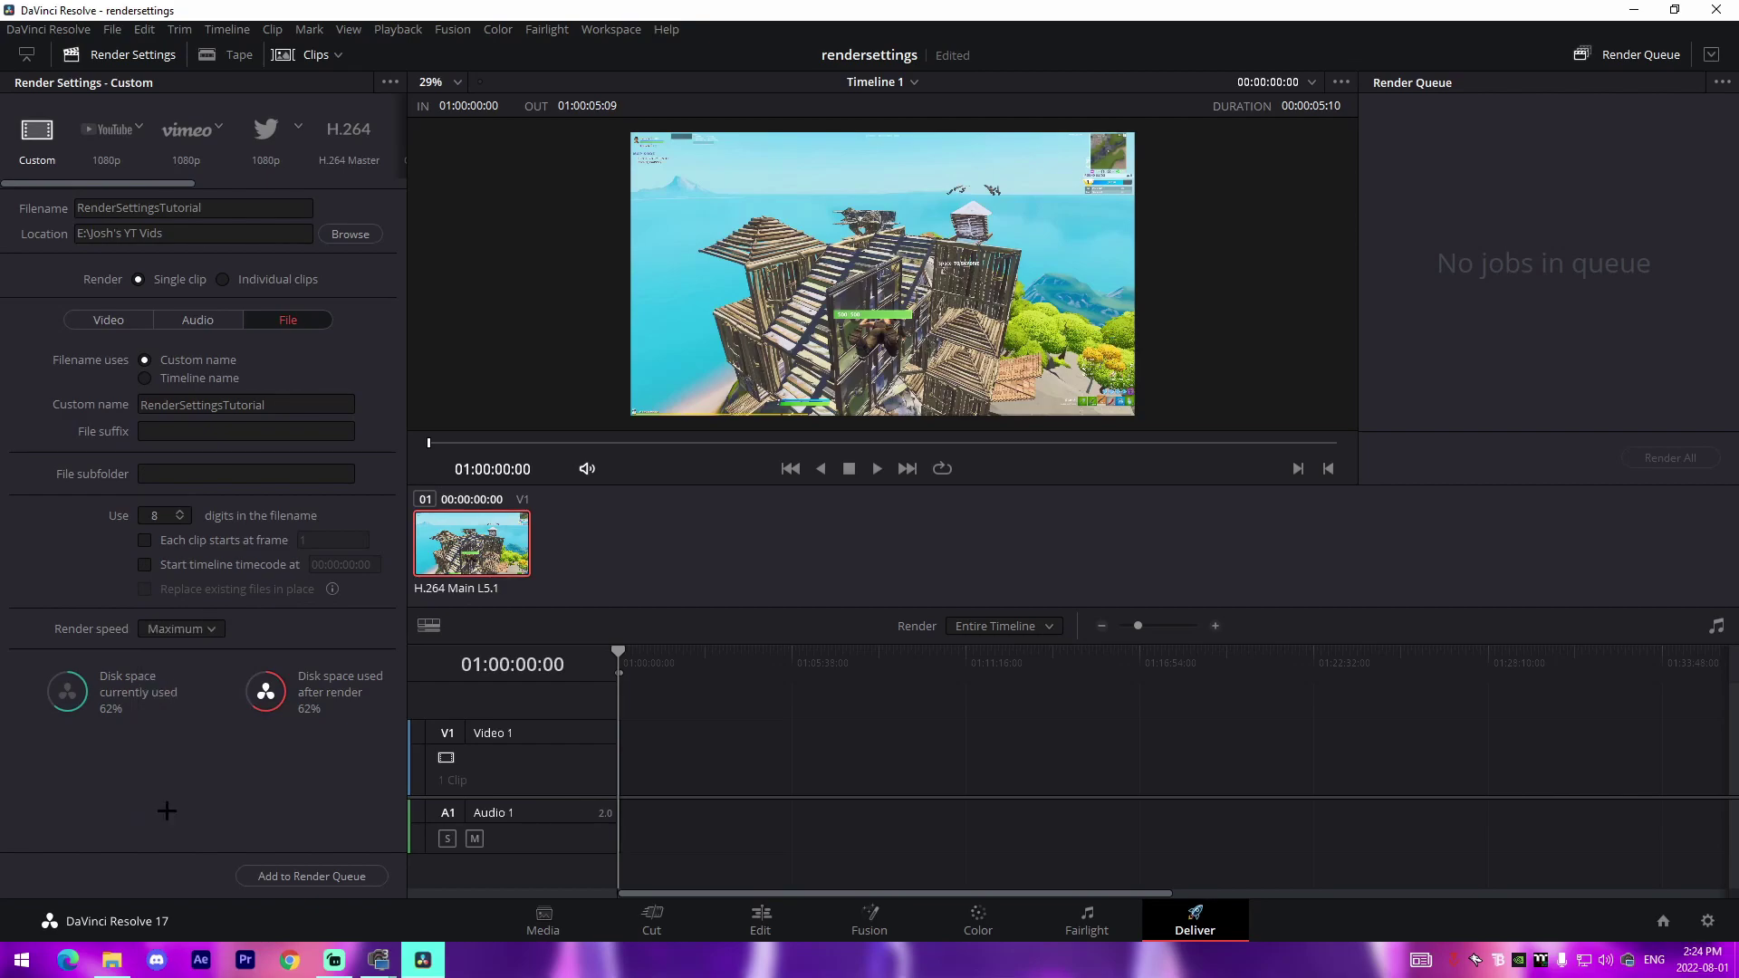
pyautogui.click(150, 628)
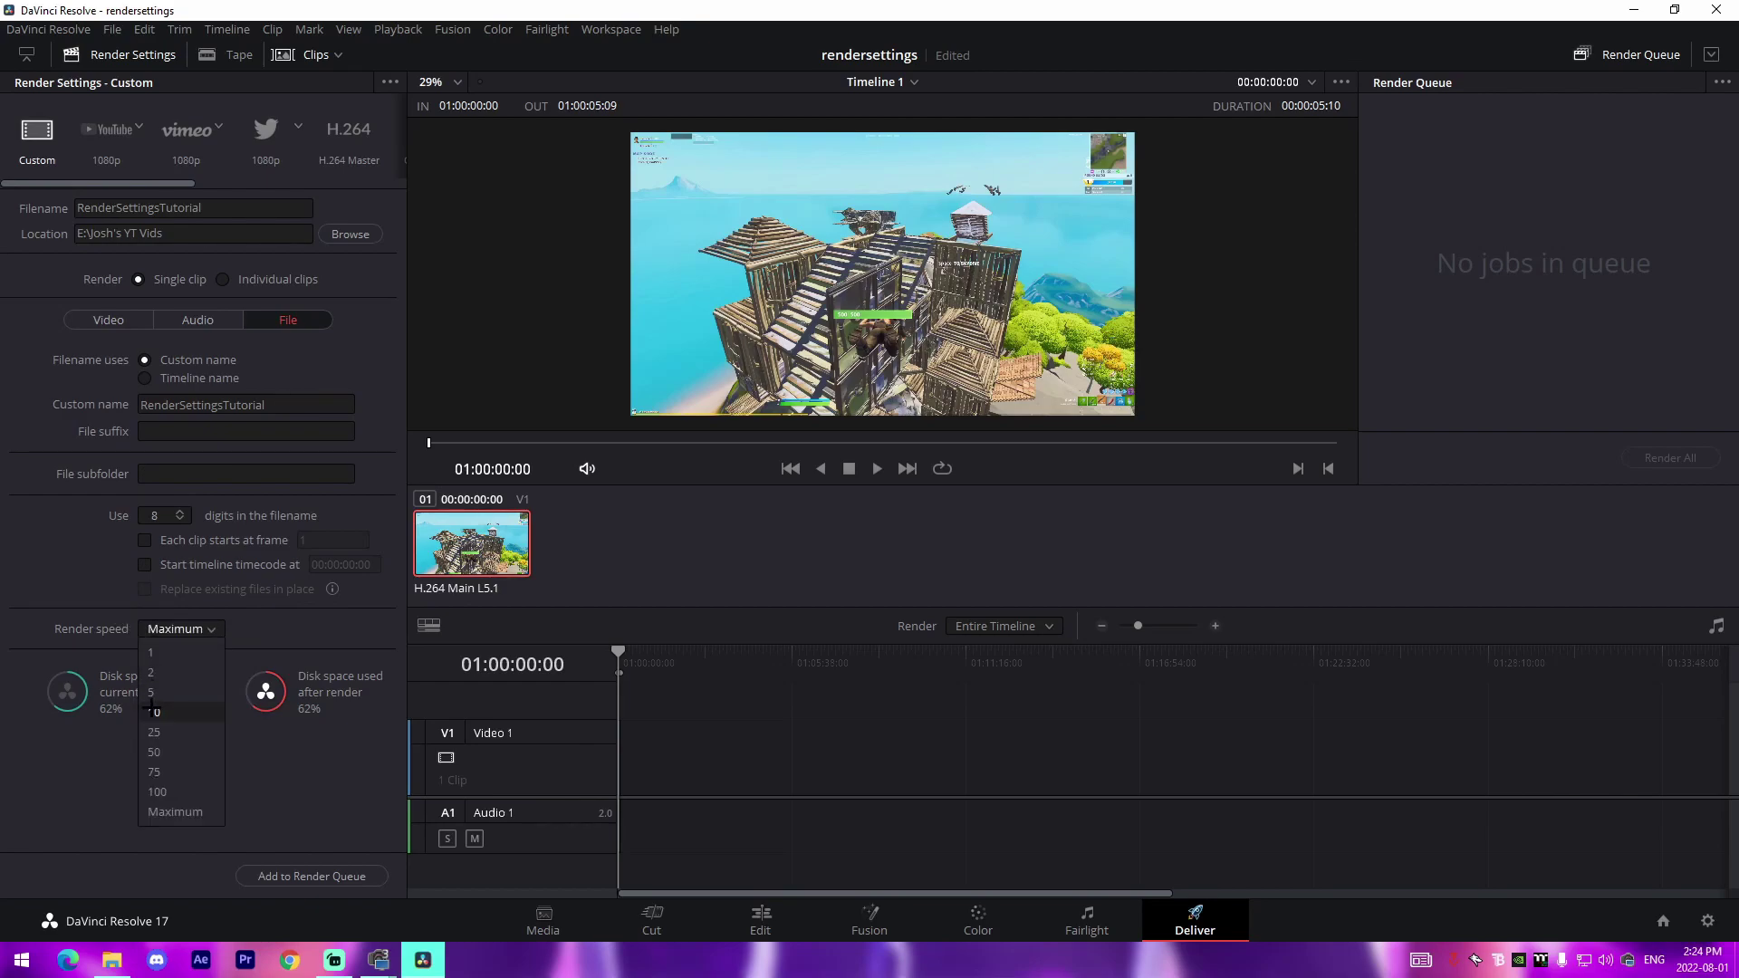
pyautogui.click(173, 627)
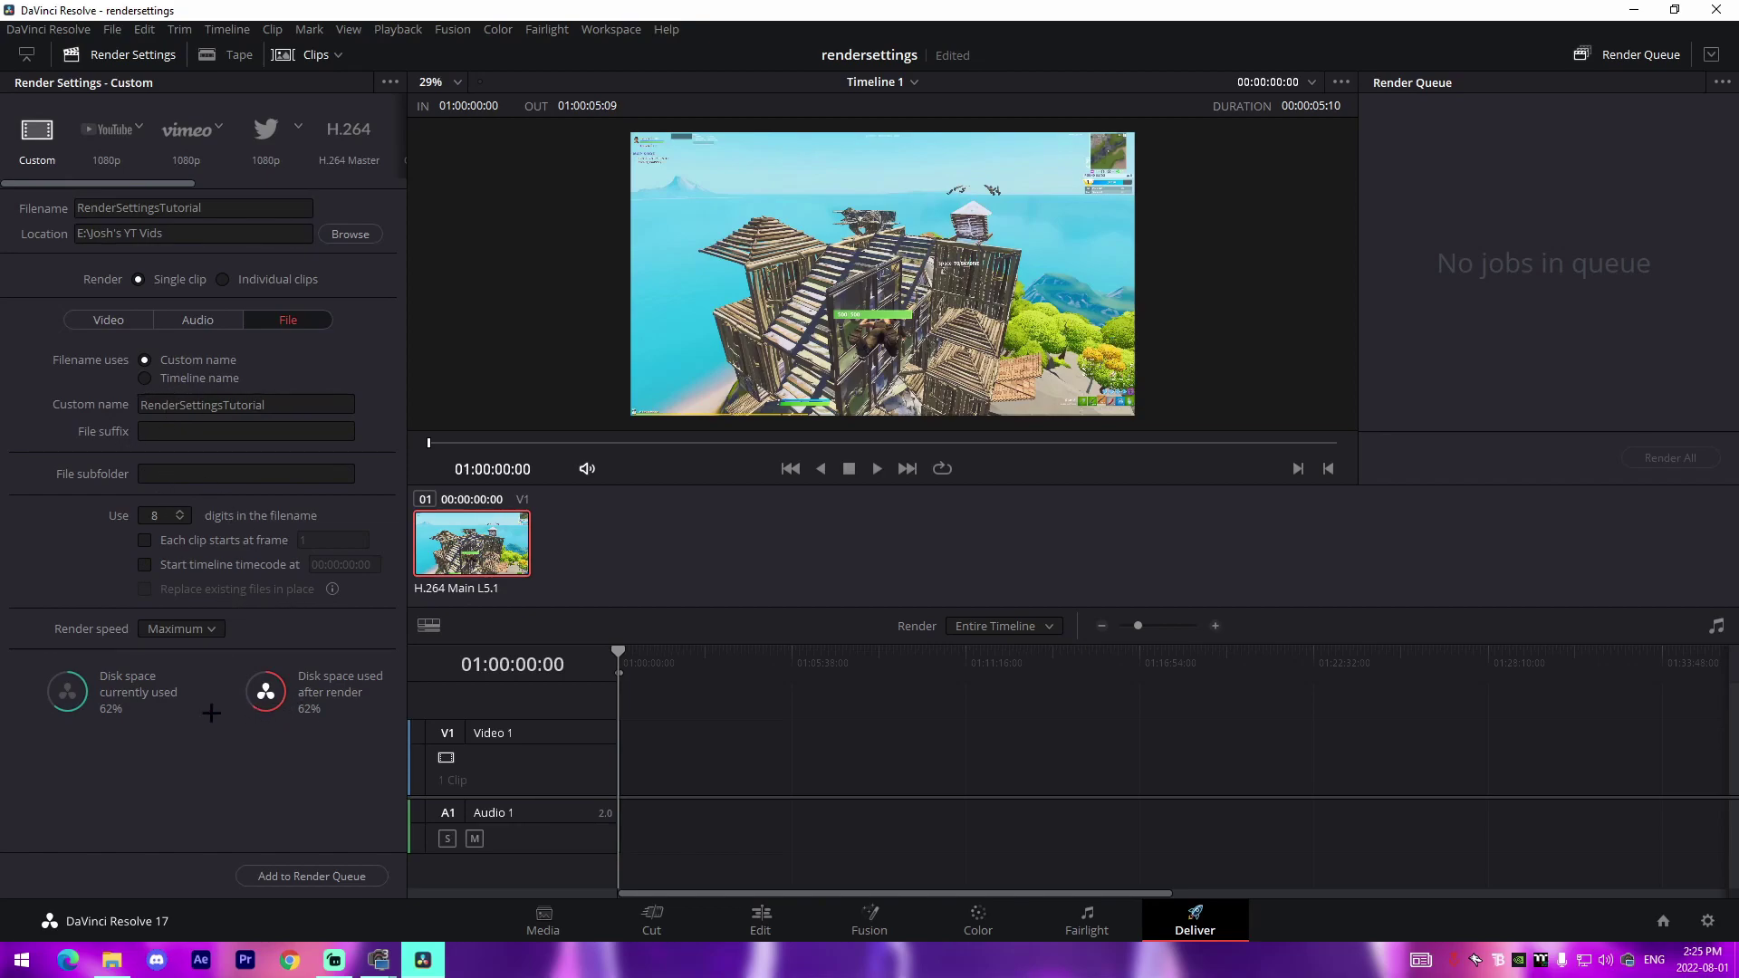
pyautogui.click(117, 322)
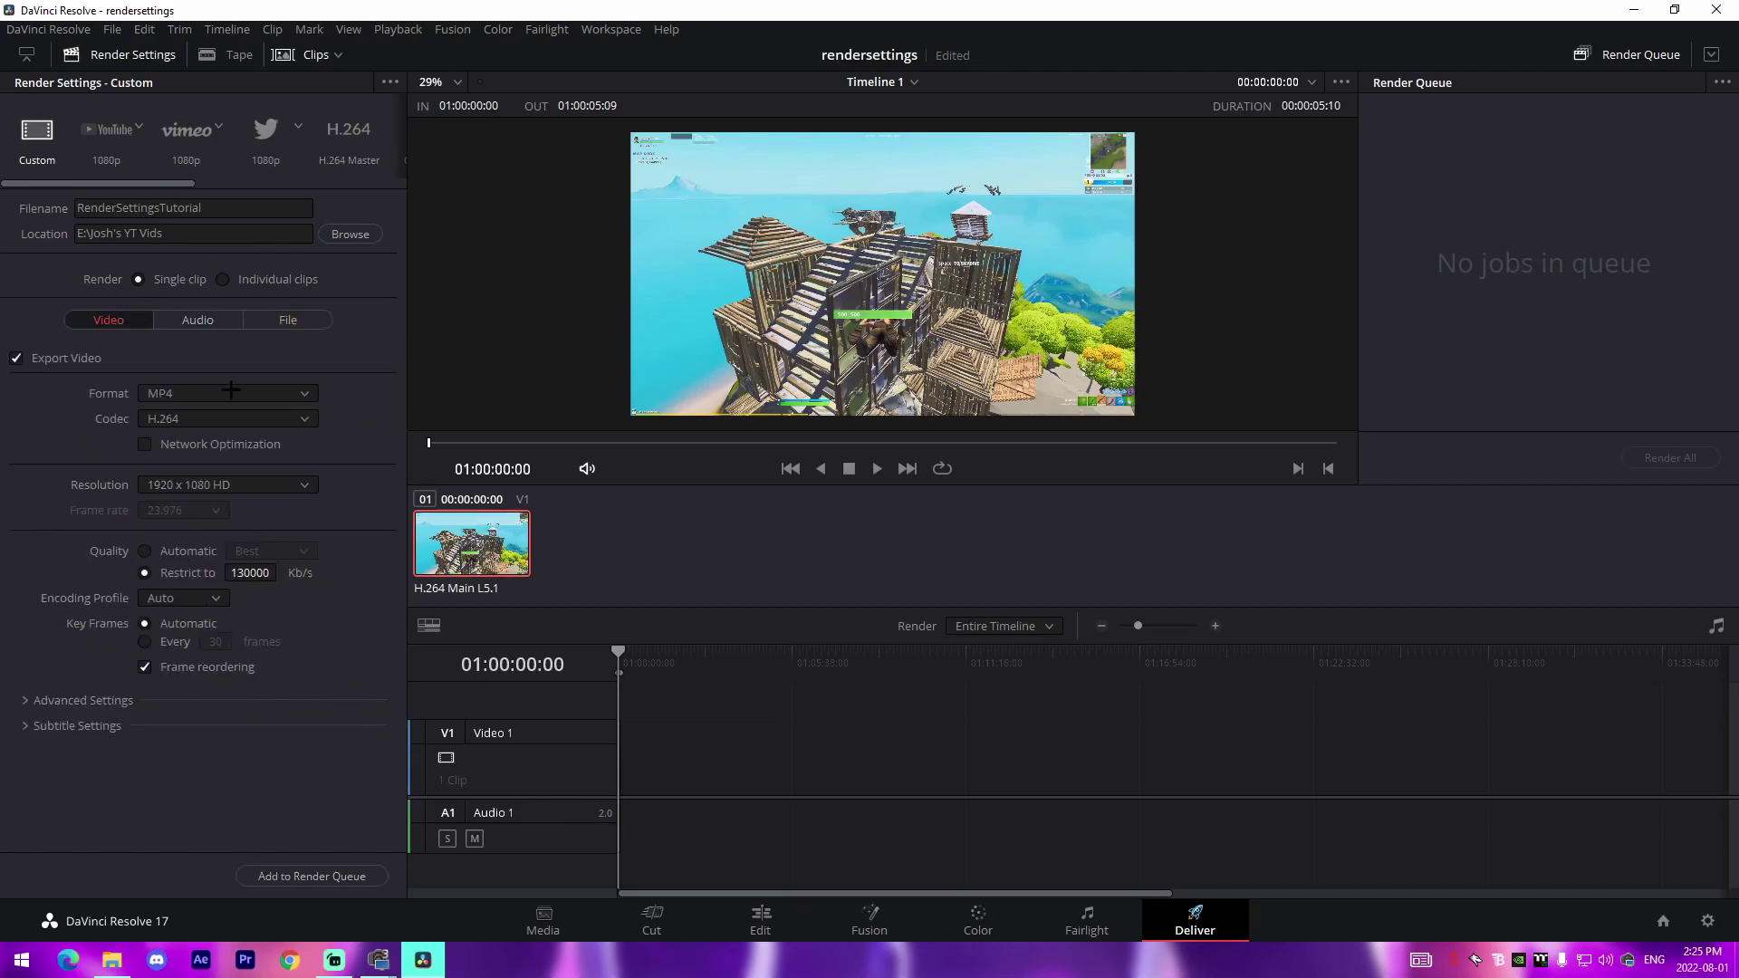
pyautogui.click(204, 320)
pyautogui.click(254, 320)
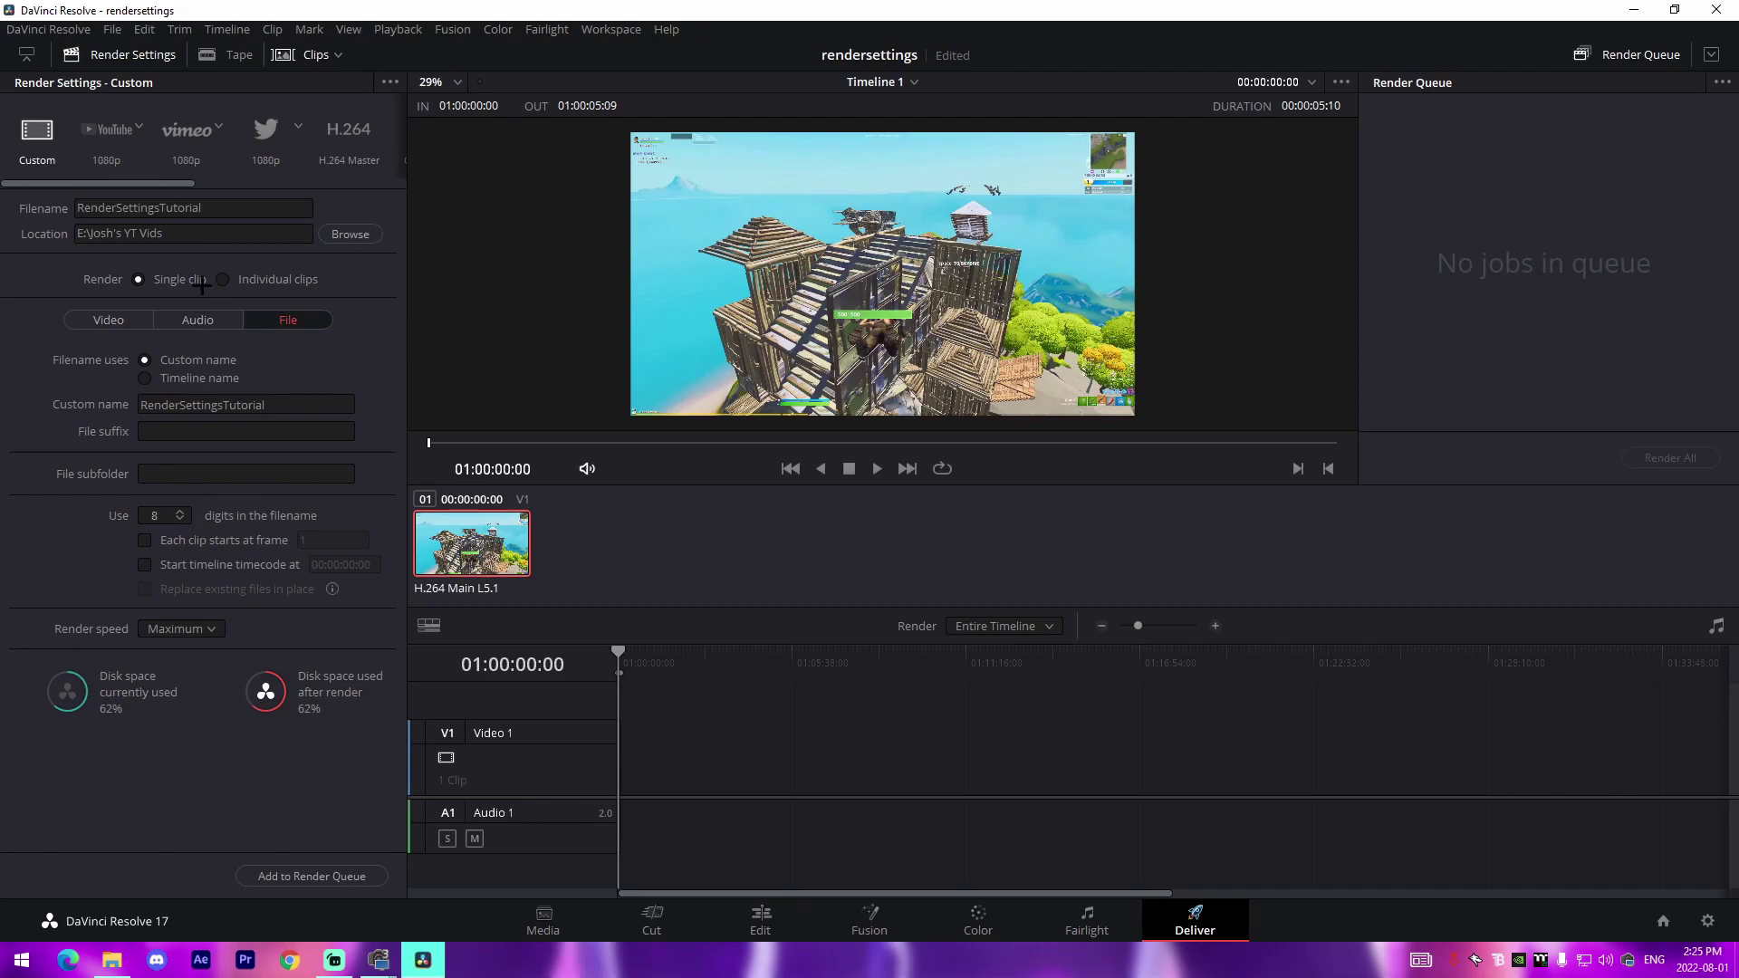
# Step: Load the YouTube 2160p preset, check its All Timeline Tracks audio, then return to Custom's audio settings
pyautogui.click(105, 131)
pyautogui.click(139, 127)
pyautogui.click(116, 197)
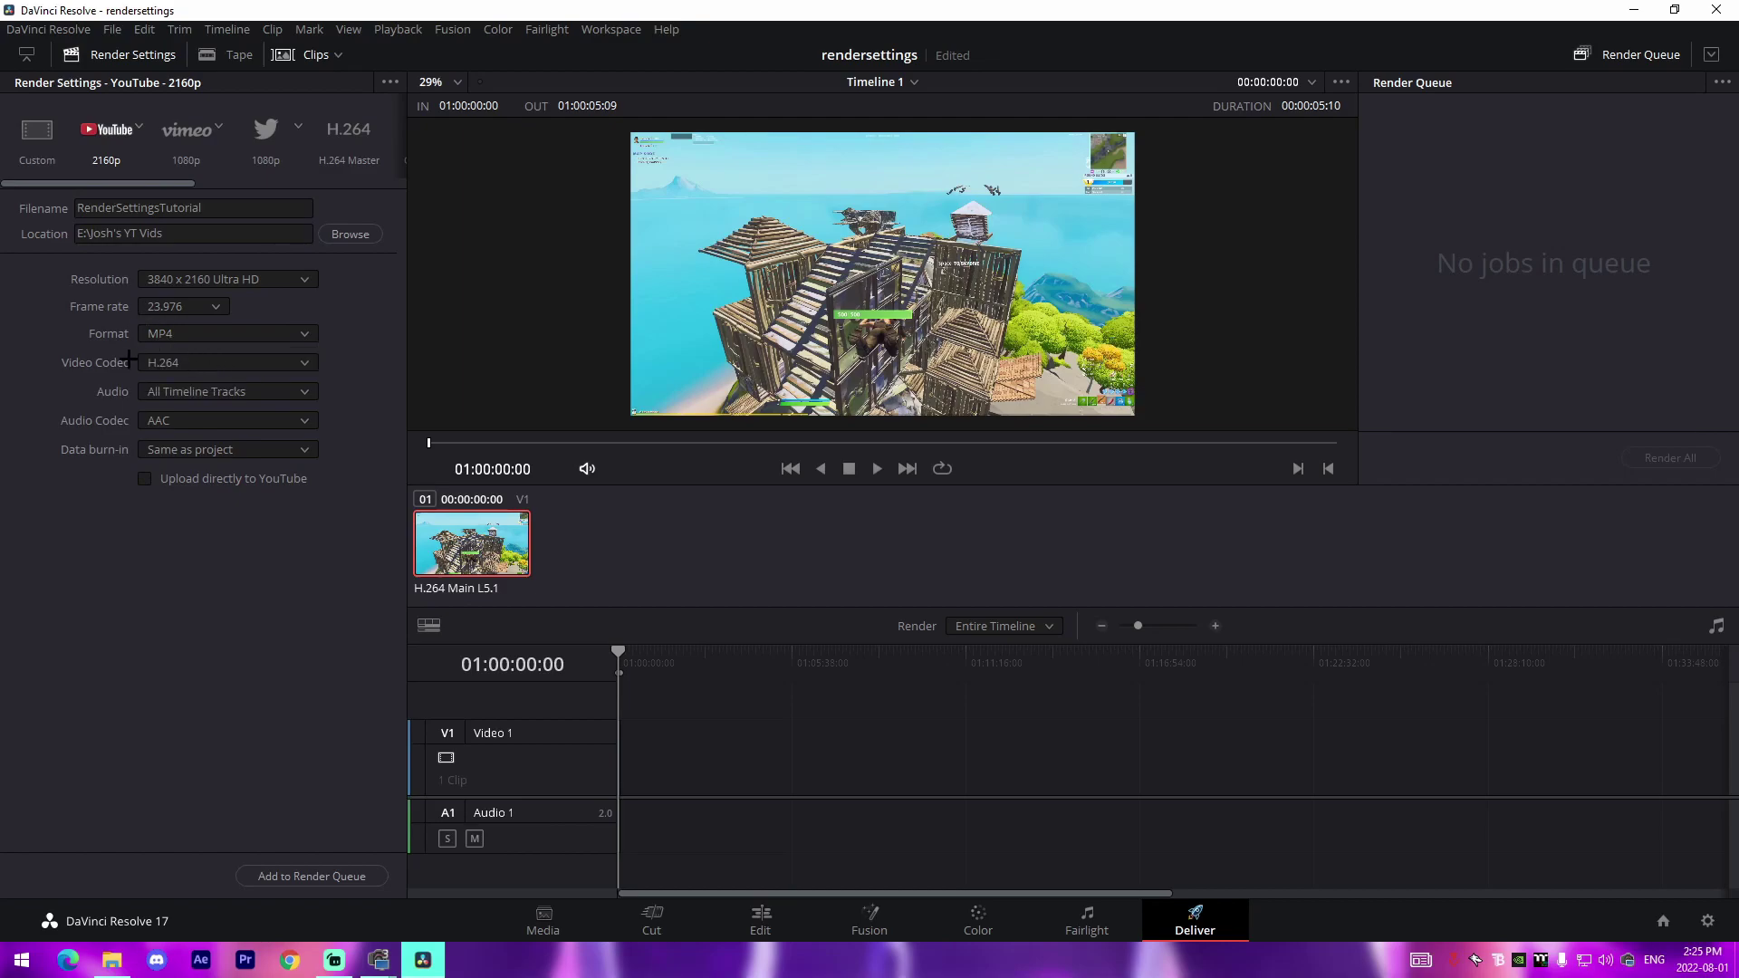
pyautogui.click(163, 391)
pyautogui.click(156, 450)
pyautogui.click(38, 134)
pyautogui.click(198, 319)
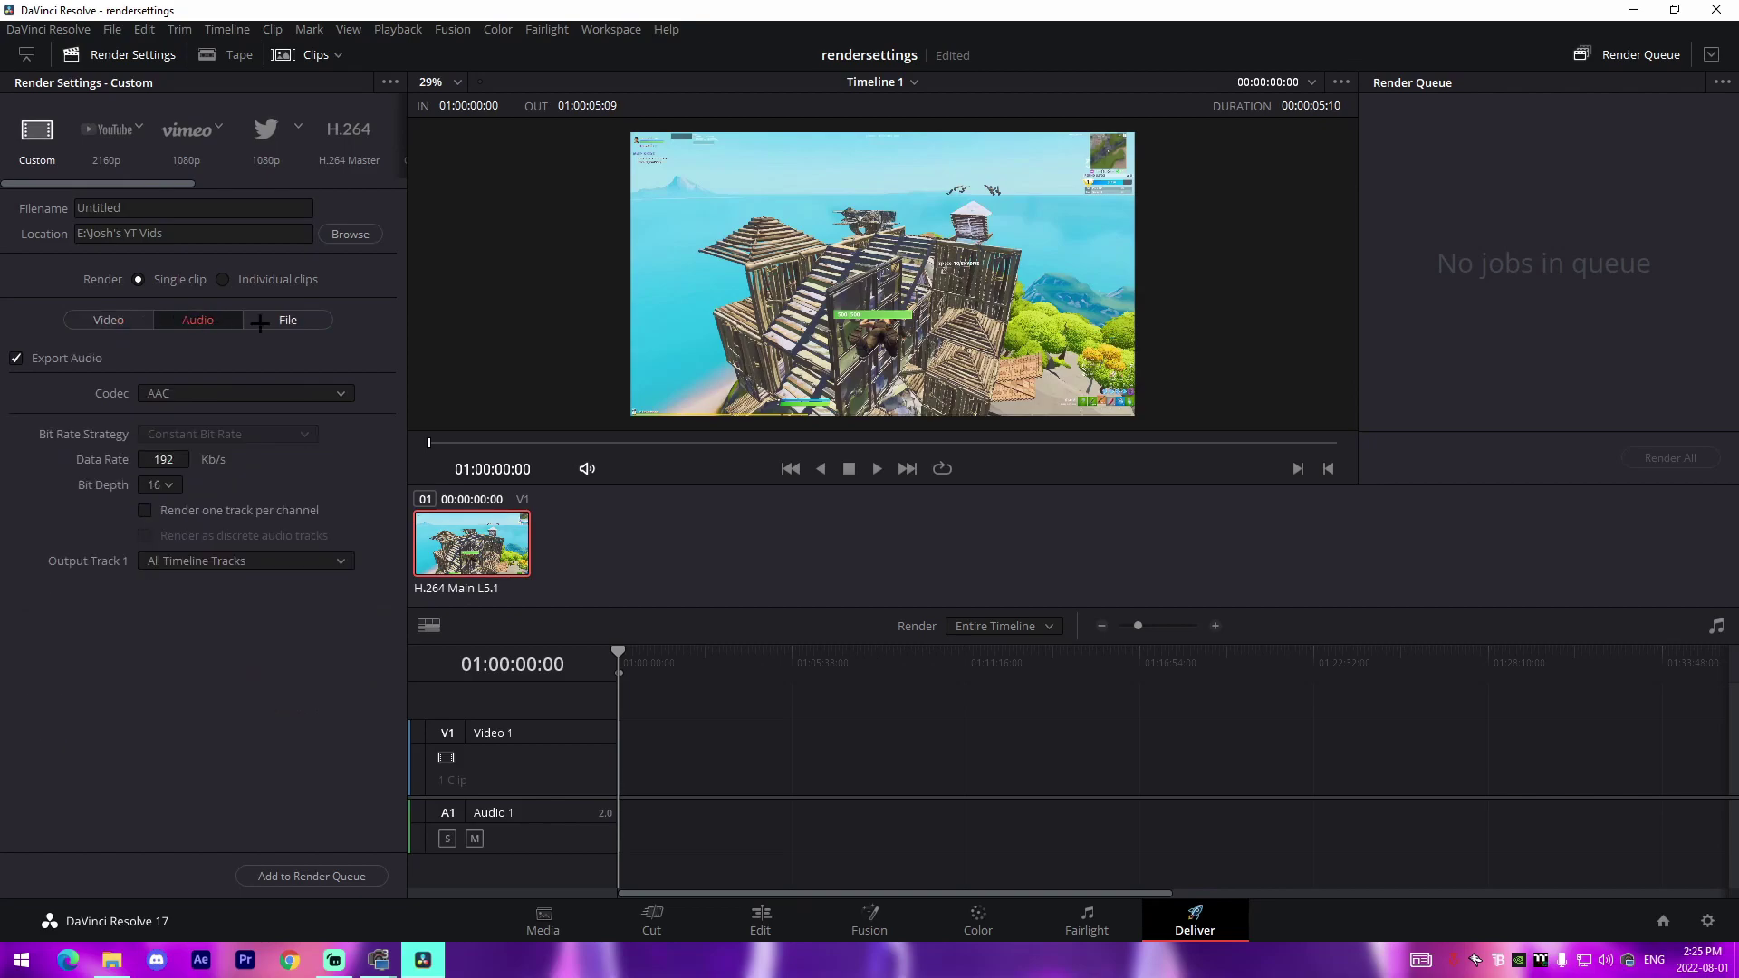